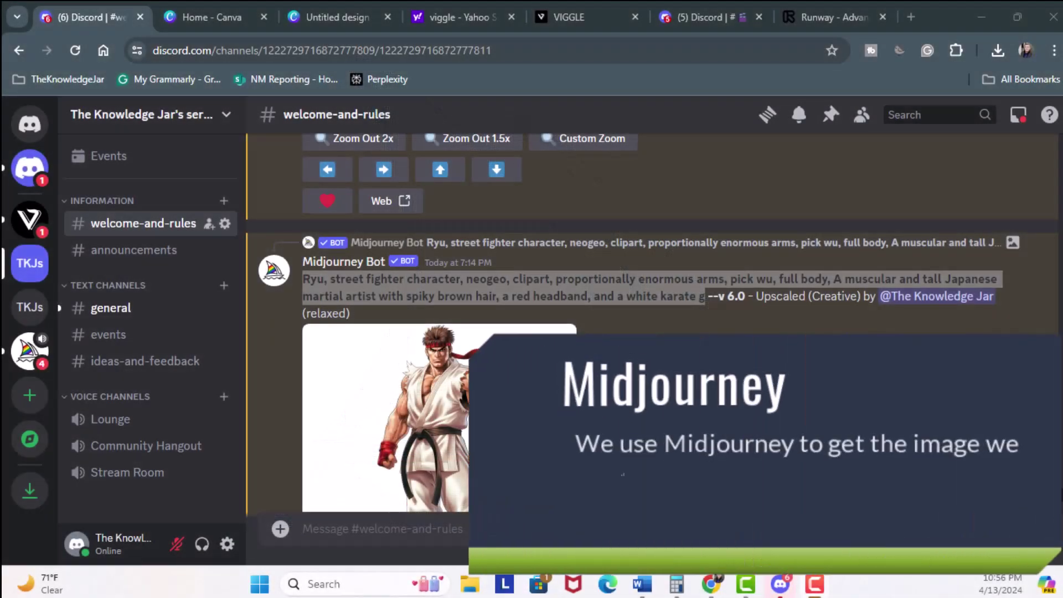
Step: Scroll to the upscaled Ryu image and start a /imagine command in the message box
scroll(652, 323, "down", 5)
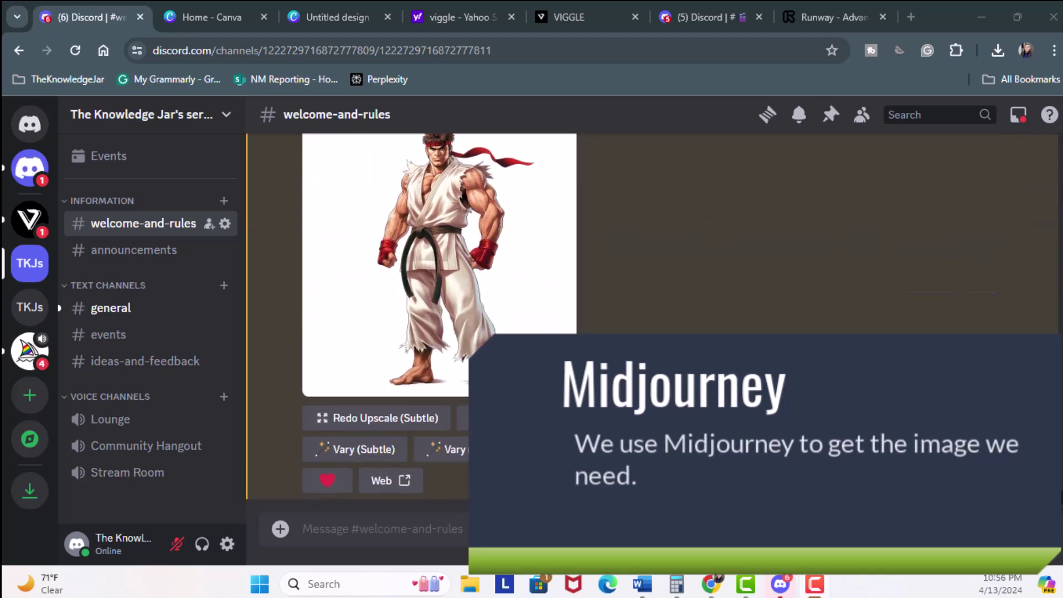
scroll(434, 476, "down", 6)
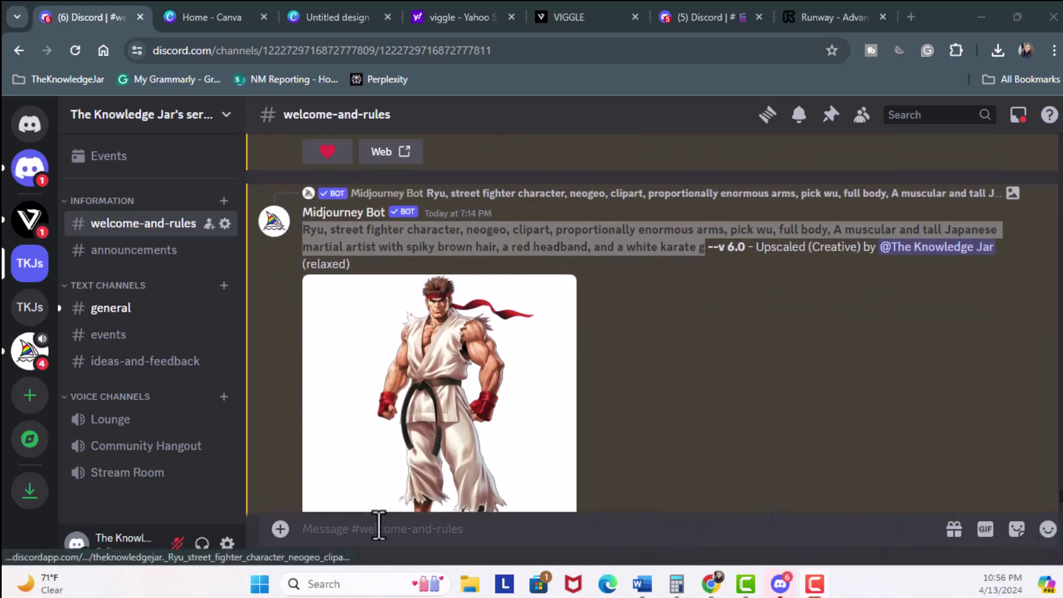
left_click(329, 531)
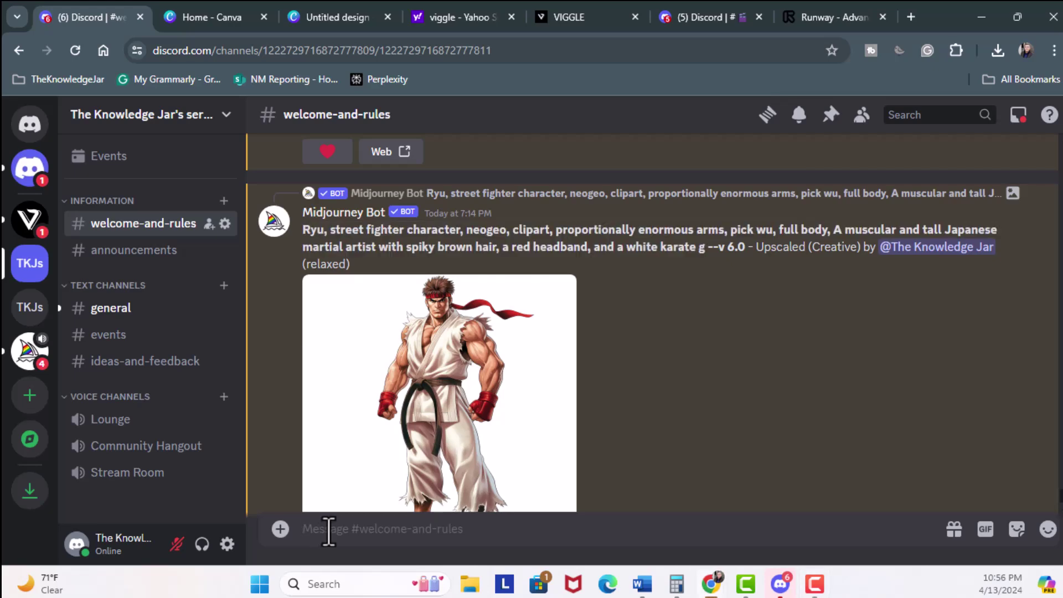
type("/imagine prompt")
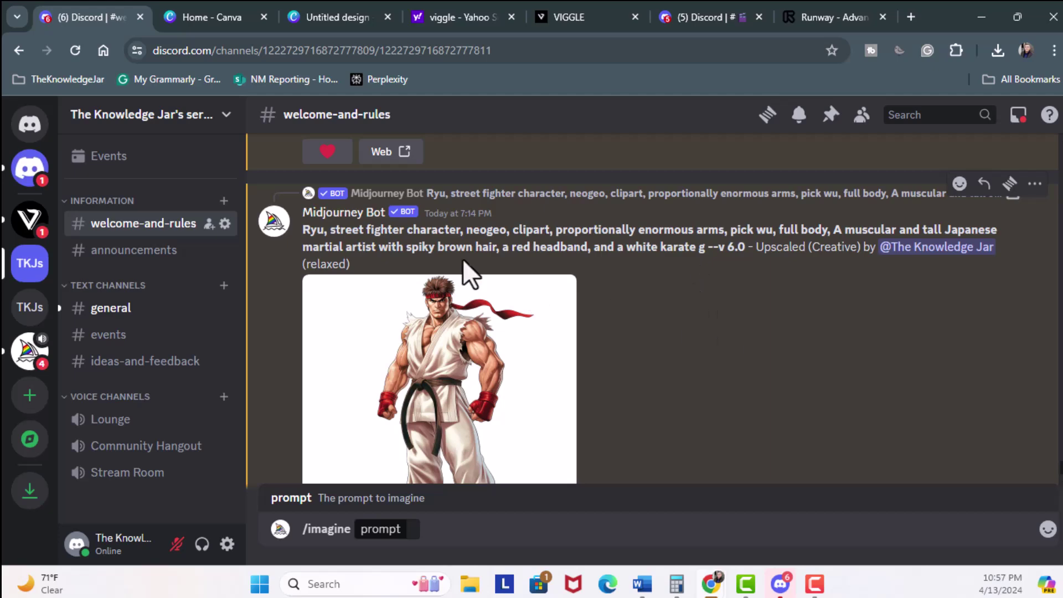
scroll(553, 294, "down", 3)
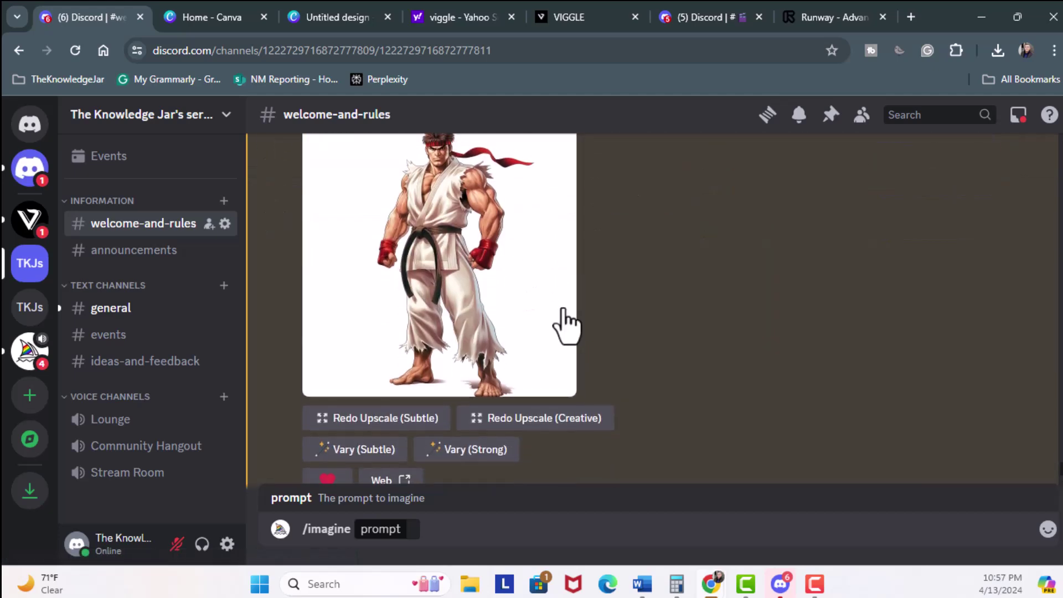
scroll(563, 325, "up", 1)
scroll(418, 327, "down", 2)
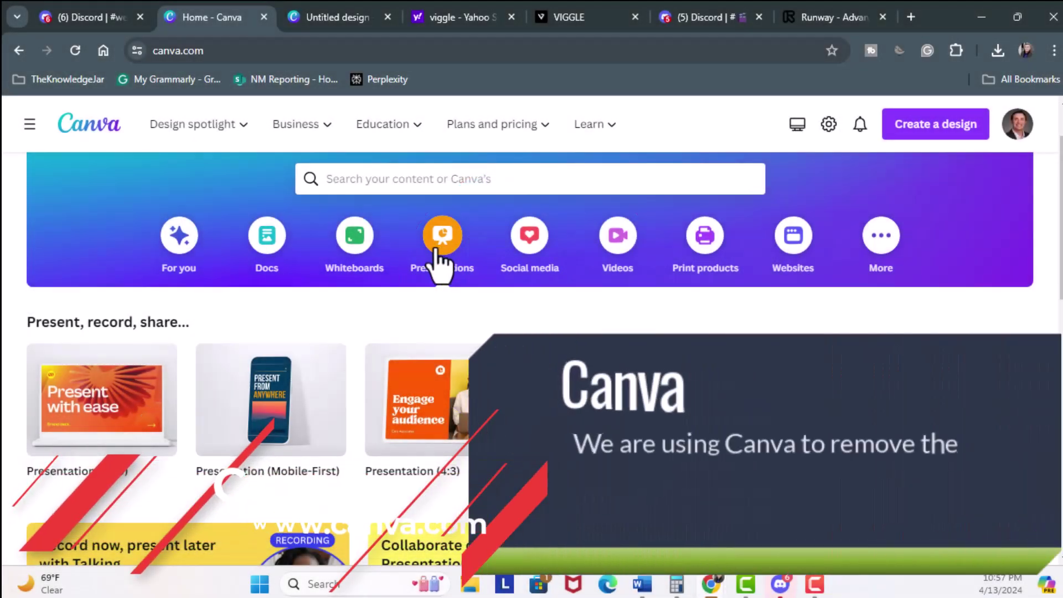
Step: Create a blank Canva design and resize it to 1080×1920 px portrait
left_click(111, 456)
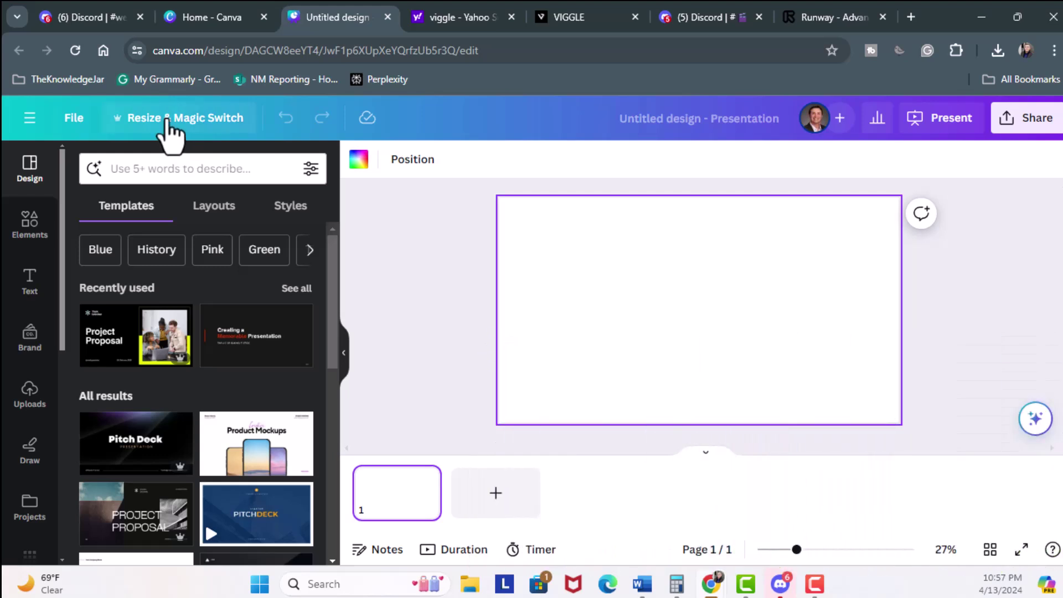
left_click(169, 119)
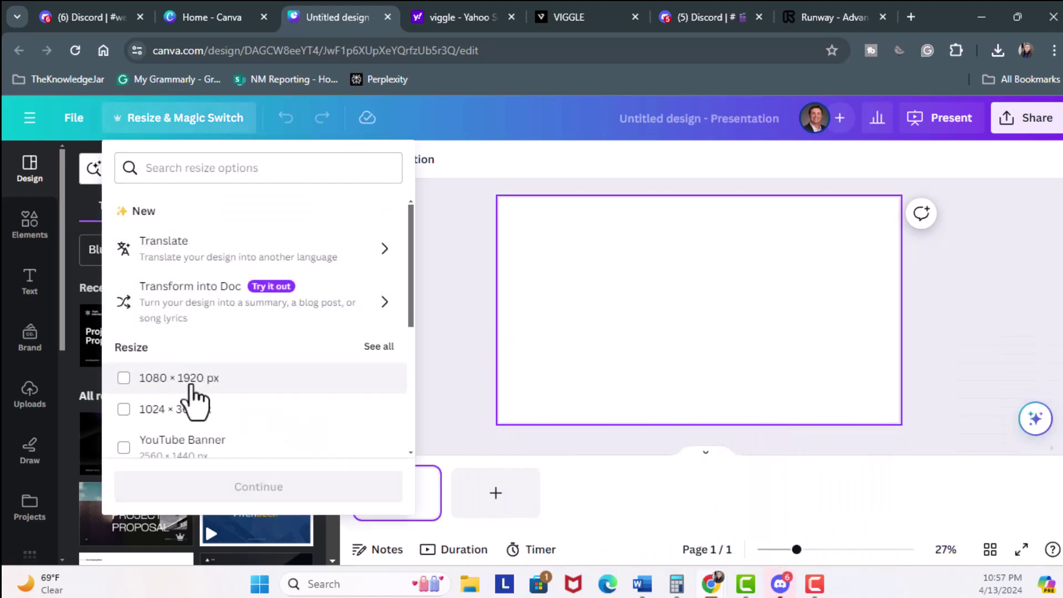
left_click(124, 378)
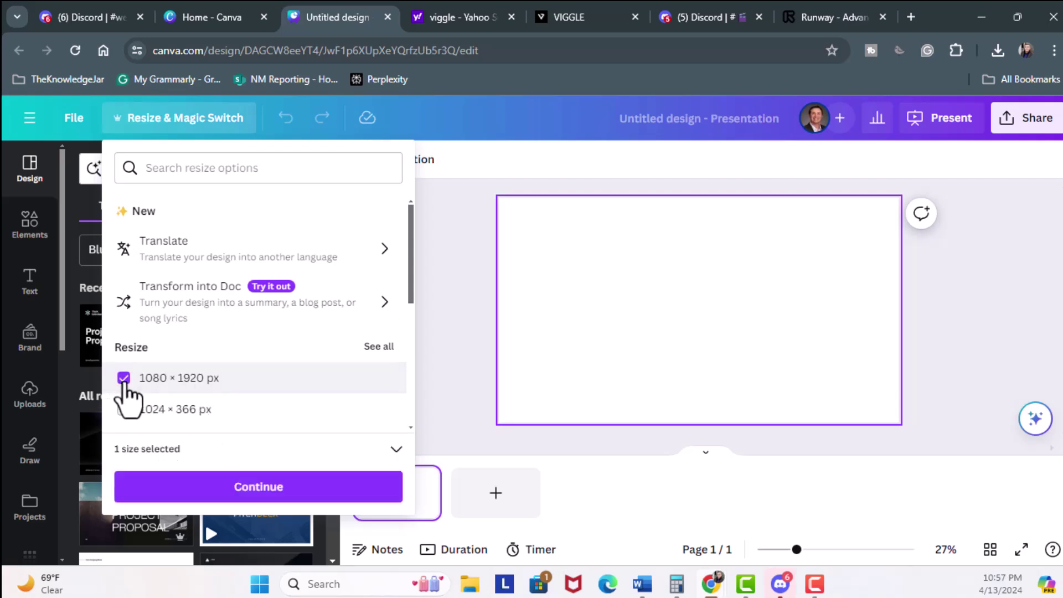
left_click(242, 495)
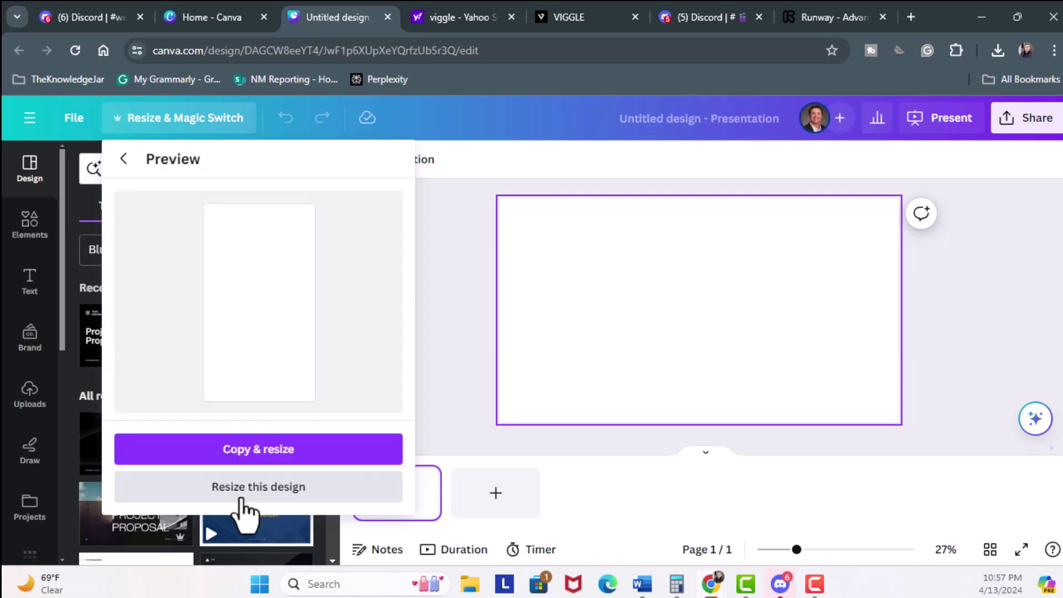
left_click(242, 490)
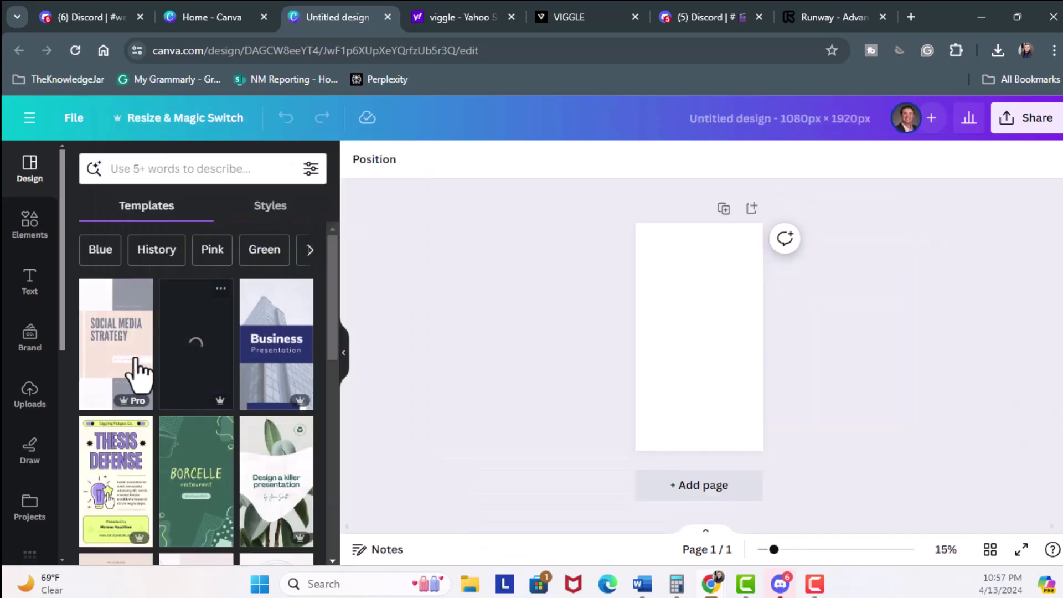
Step: Upload the Ryu character image to the design's uploads
left_click(30, 394)
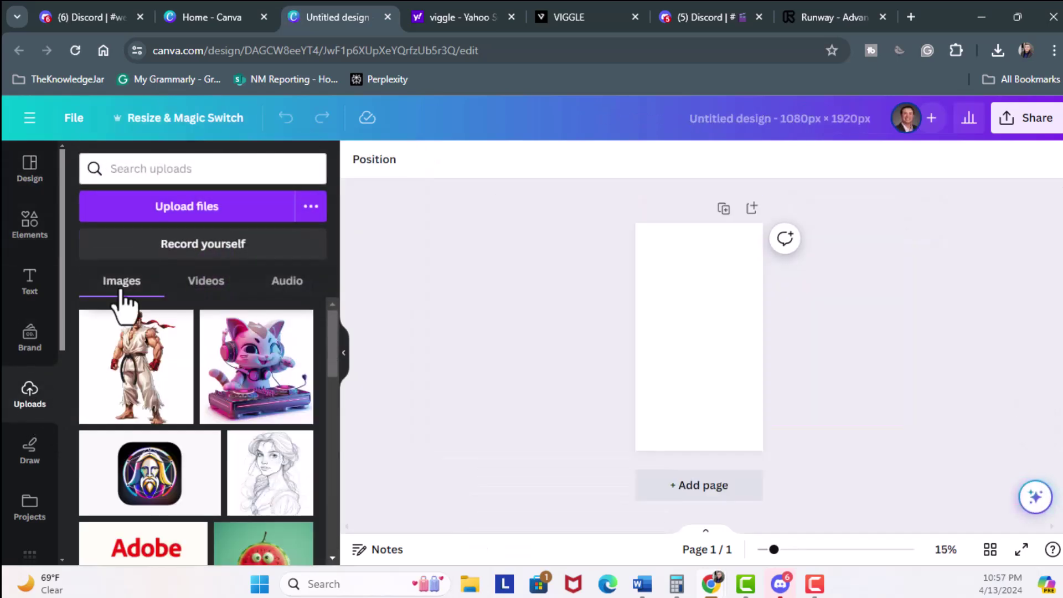
left_click(186, 217)
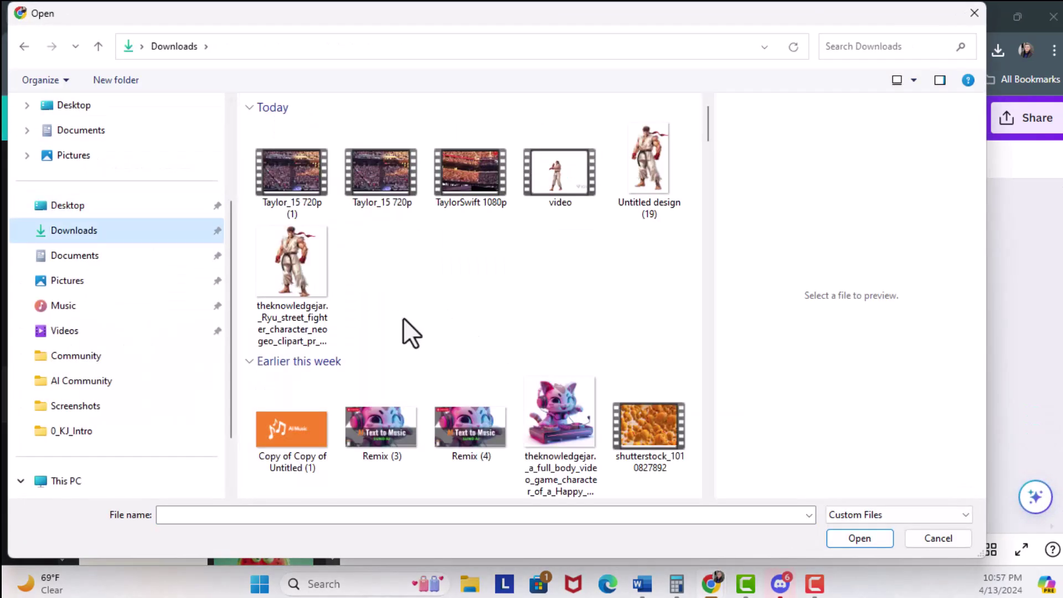
key("Escape")
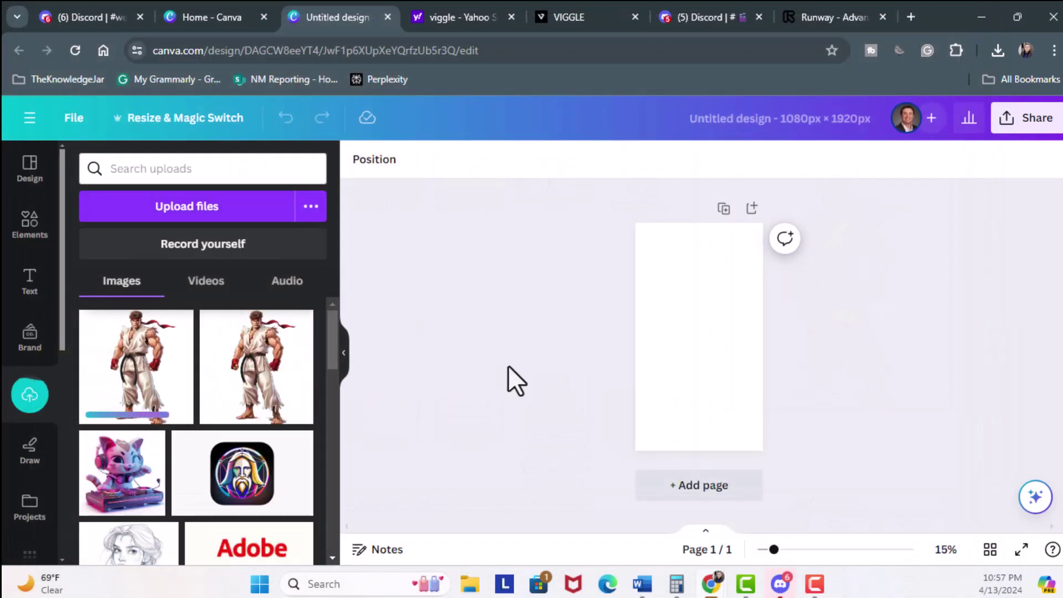
Step: Place the Ryu image on the page, enlarge it to fill it, and remove its background
left_click(150, 380)
left_click_drag(652, 283, 523, 201)
left_click(361, 166)
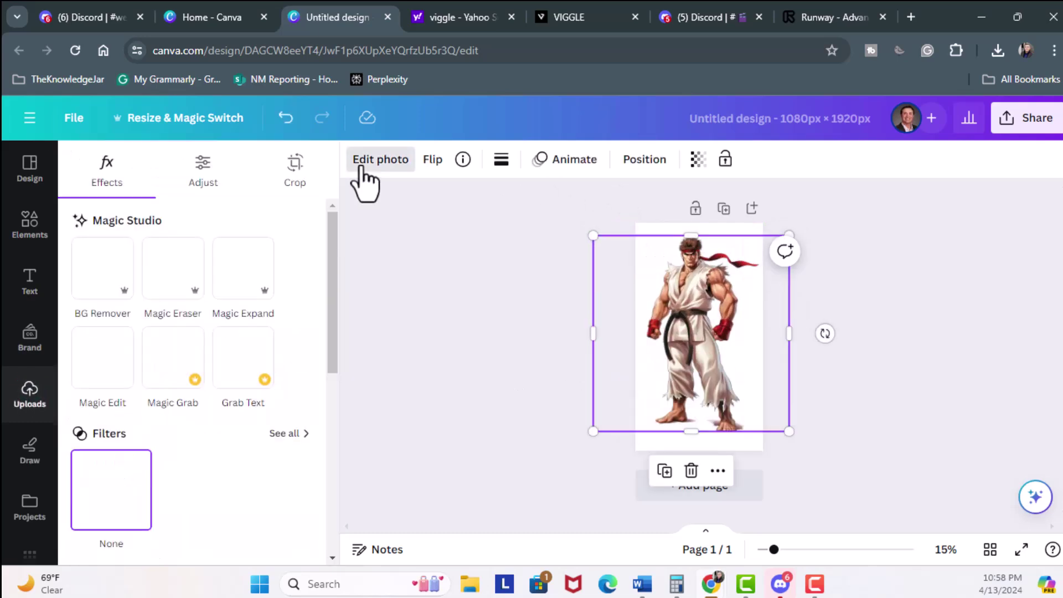
left_click(103, 289)
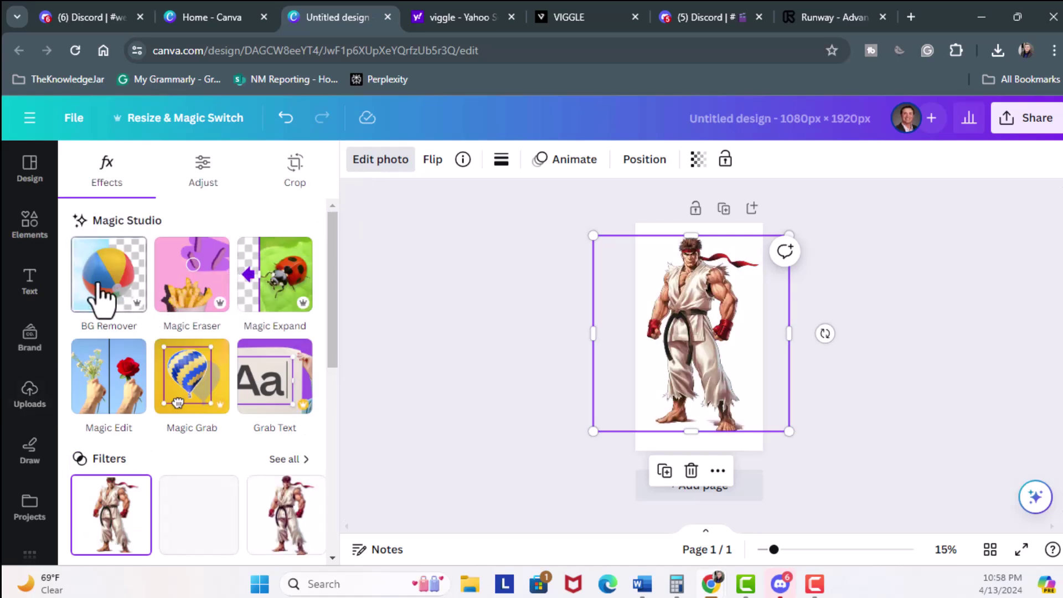
Step: Download the design as a PNG
left_click(1038, 121)
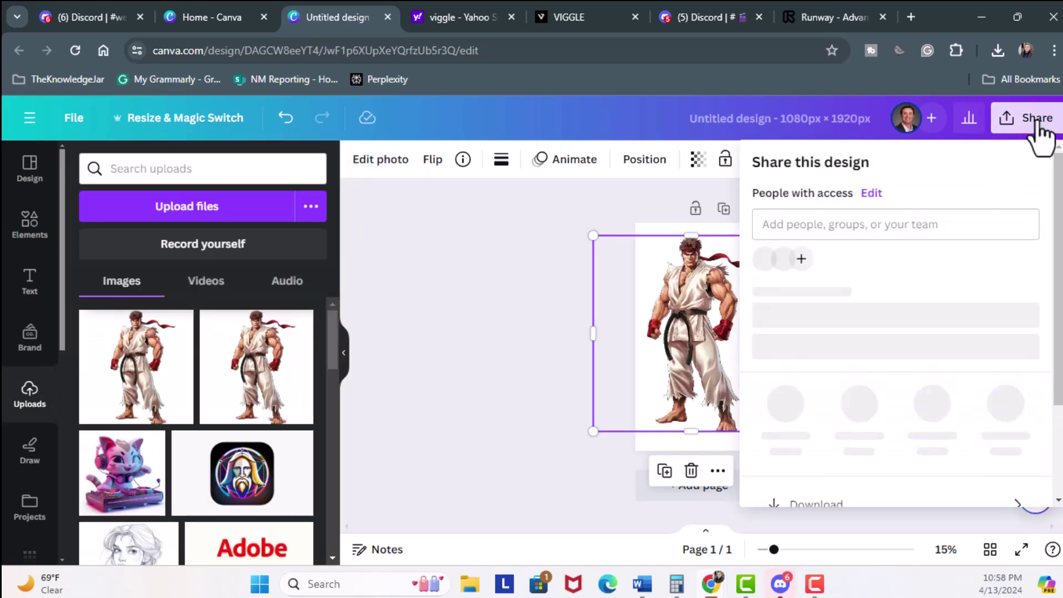
scroll(938, 316, "down", 3)
left_click(817, 376)
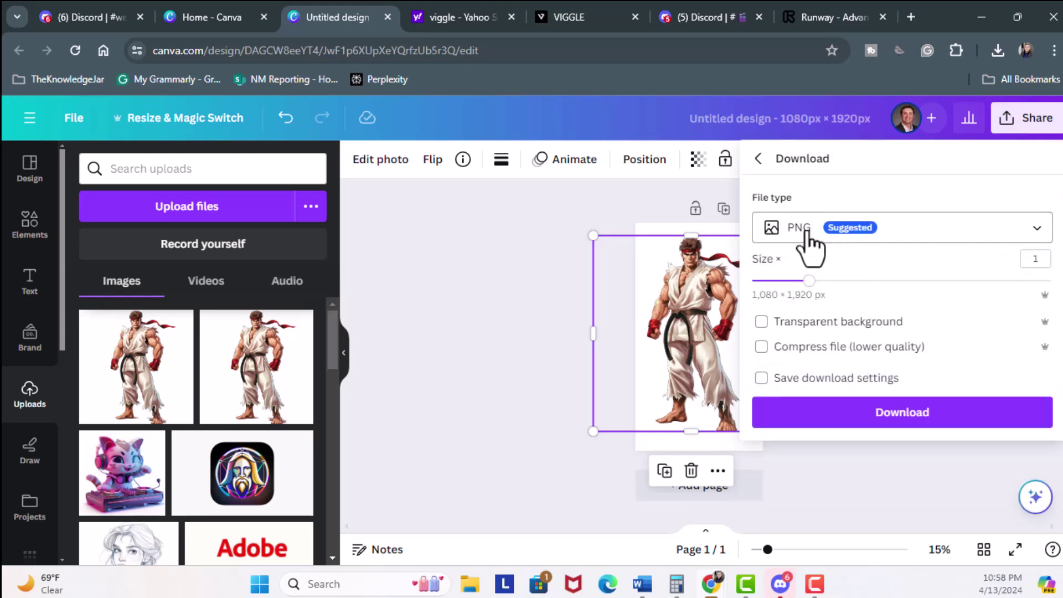
left_click(900, 424)
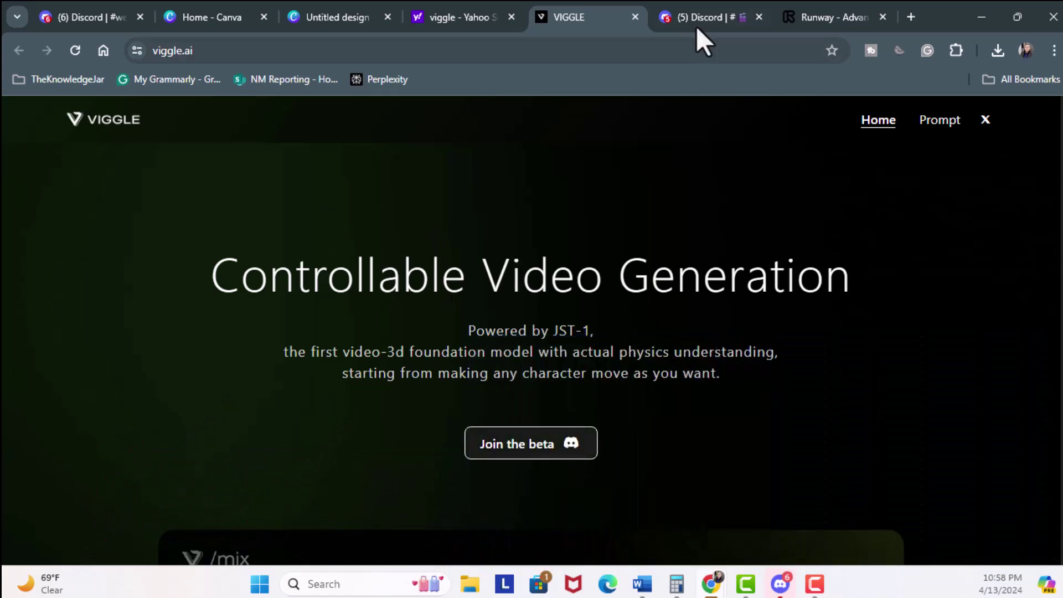
Step: Switch to the Viggle Discord server and scroll through the channel
left_click(696, 22)
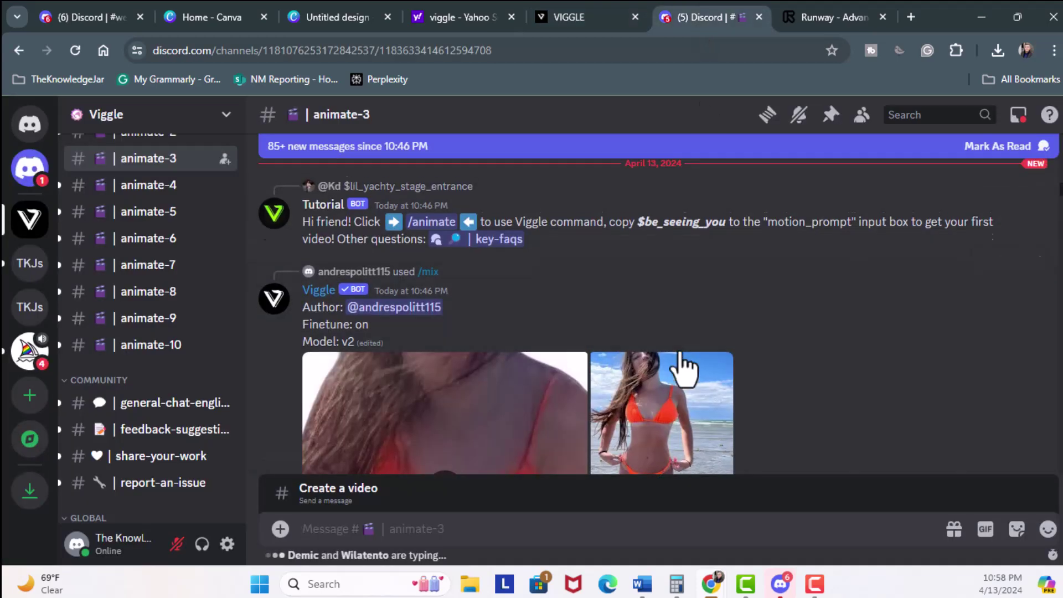
mouse_move(147, 166)
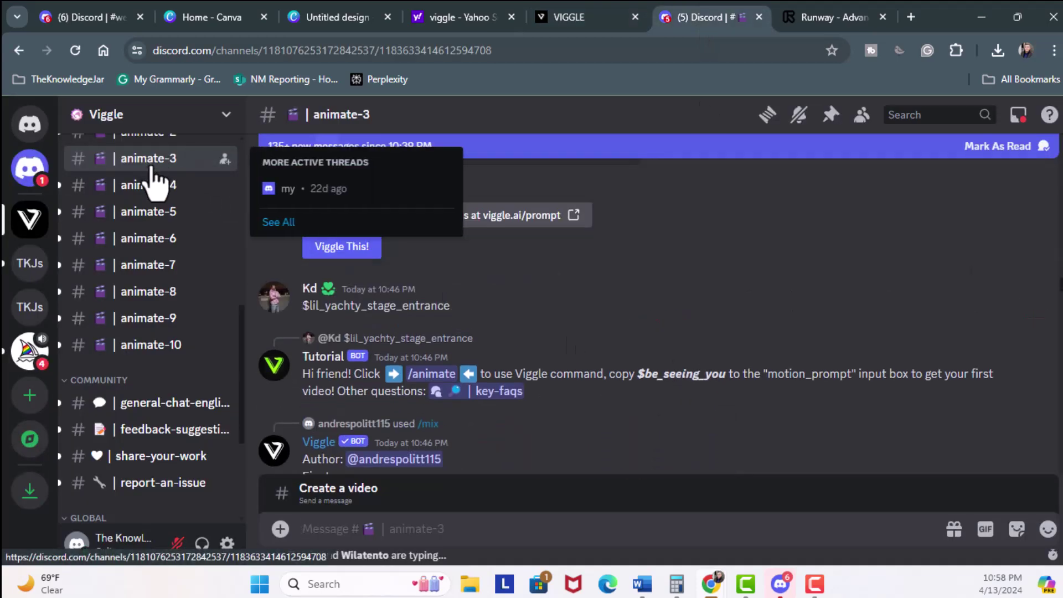
scroll(147, 189, "down", 4)
scroll(154, 206, "up", 6)
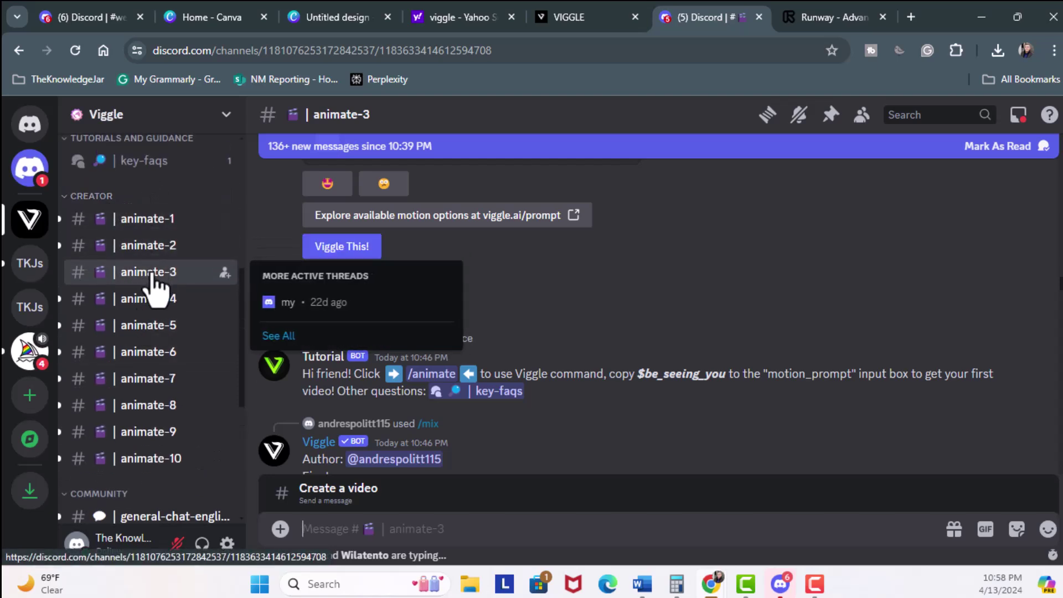
scroll(439, 411, "down", 3)
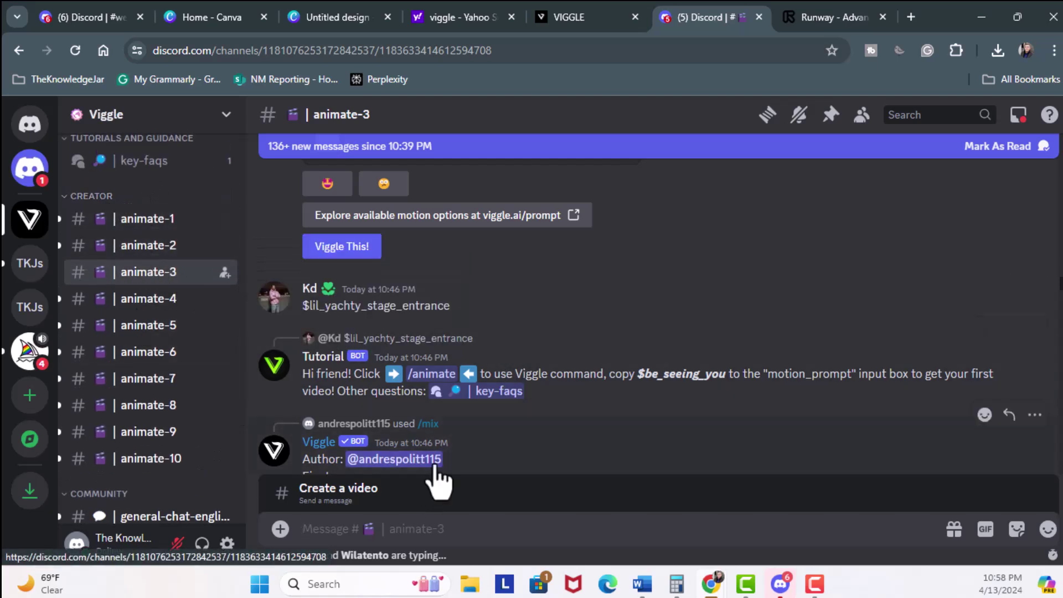
Step: Start a Viggle /mix command with Untitled design (19).png as the character image
left_click(278, 530)
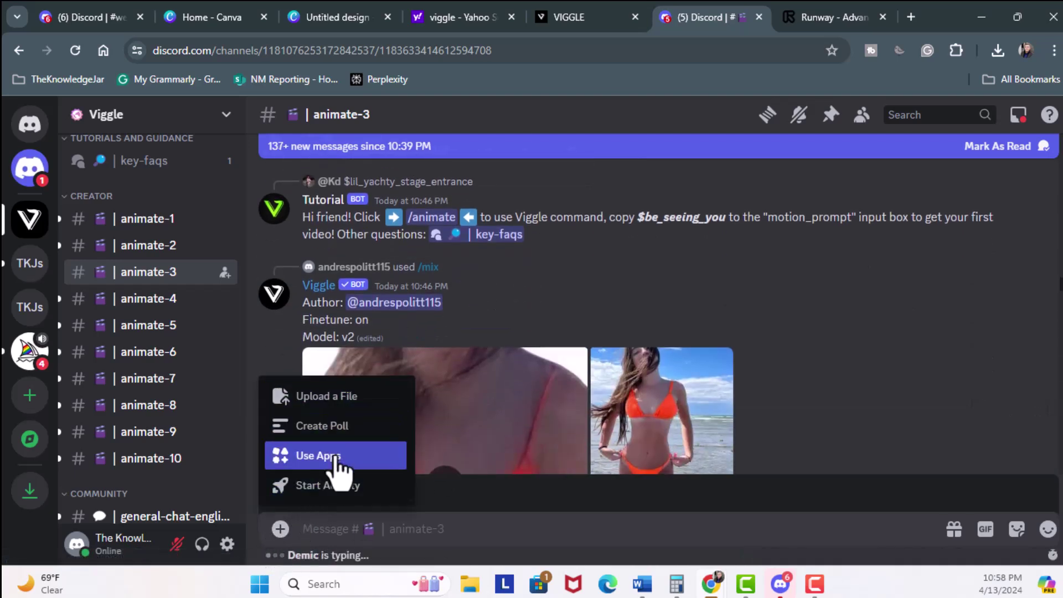
left_click(326, 455)
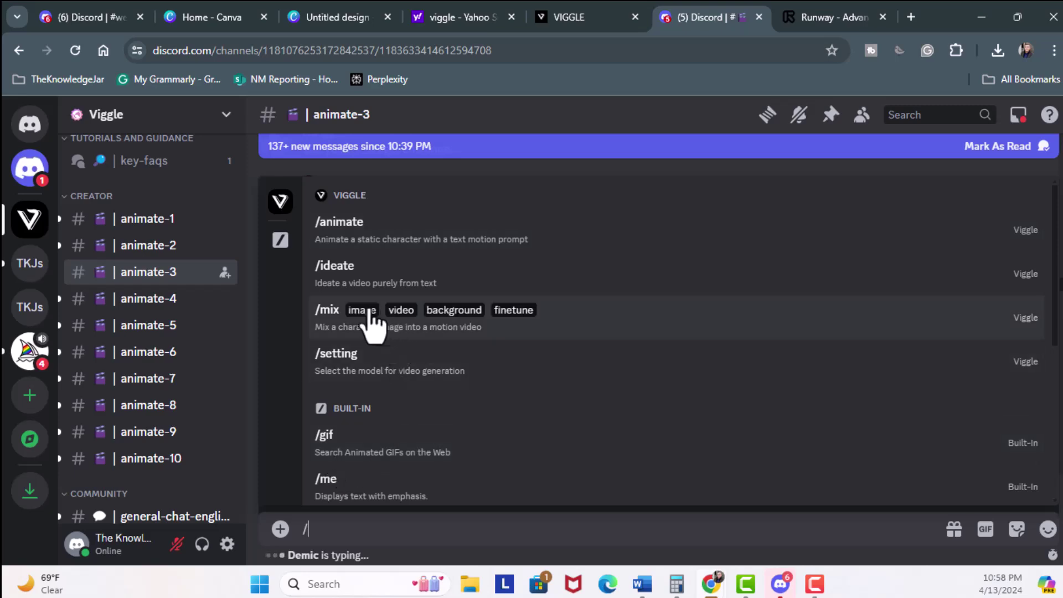
left_click(332, 315)
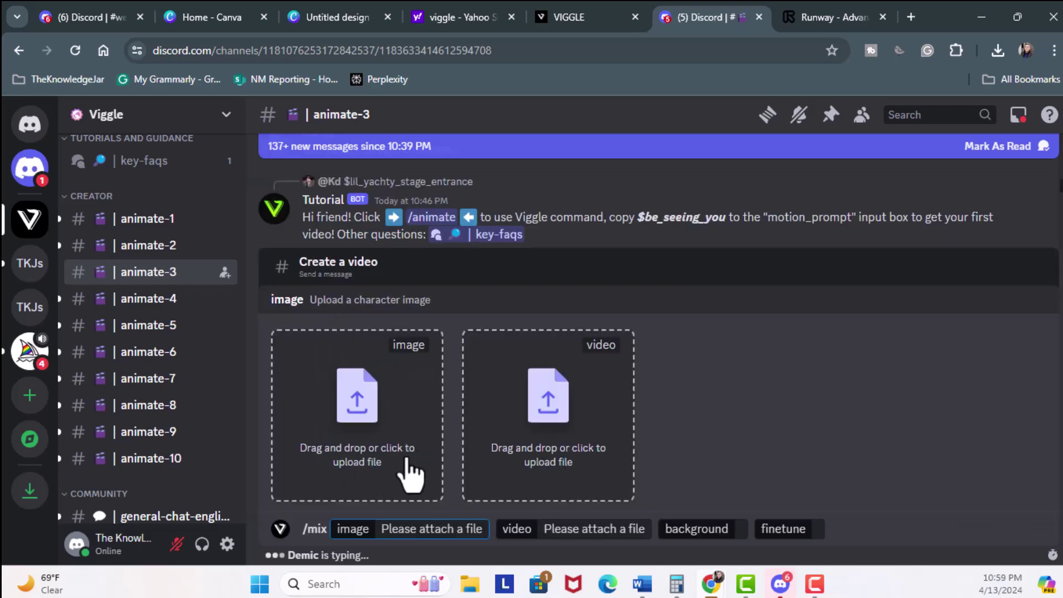
left_click(366, 399)
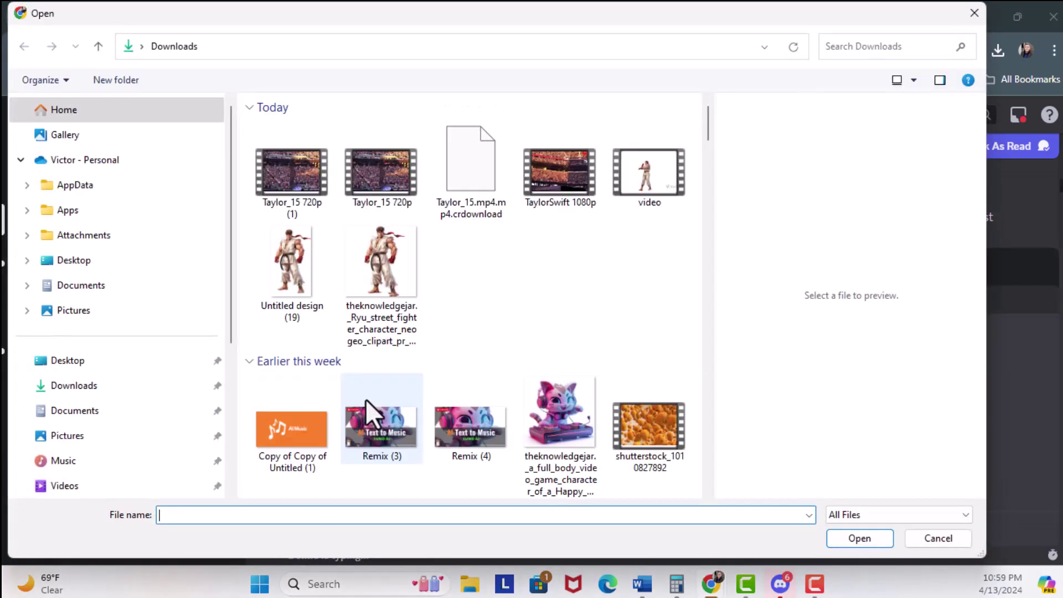
double_click(295, 258)
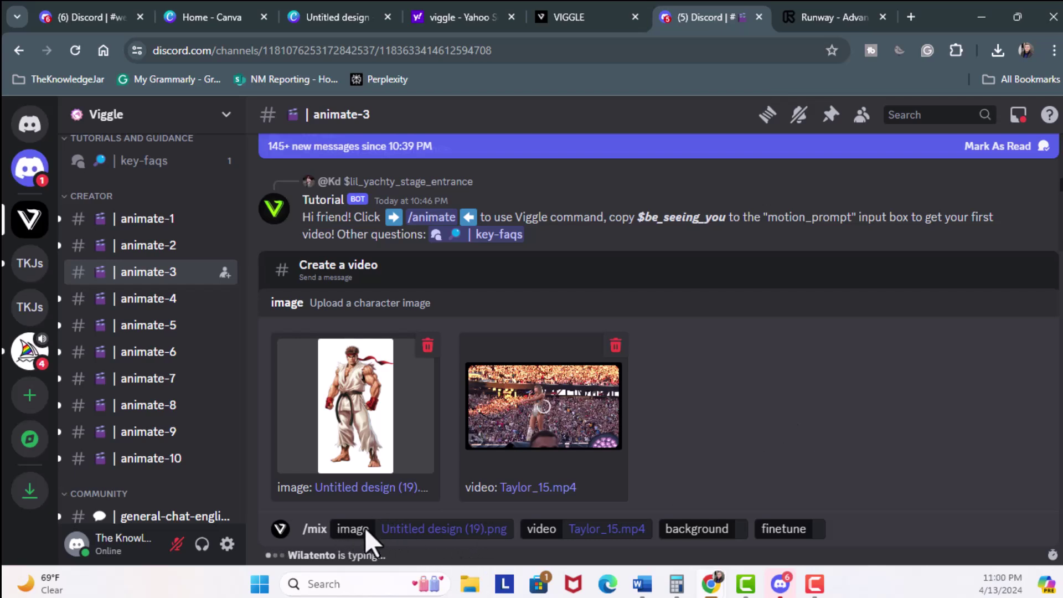
Step: Send the /mix request with background White and finetune On
left_click(688, 531)
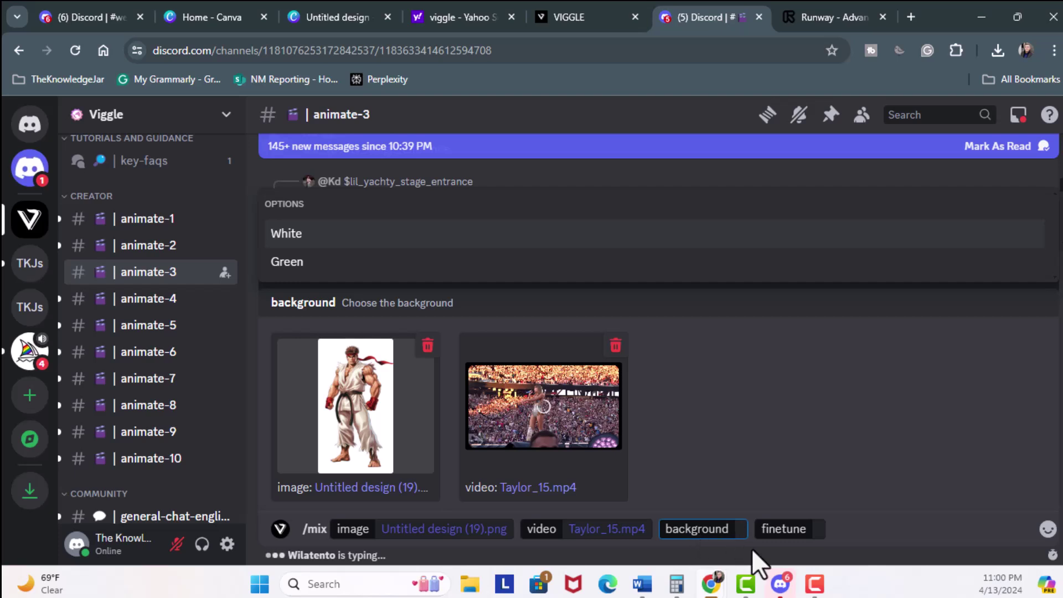
type("White")
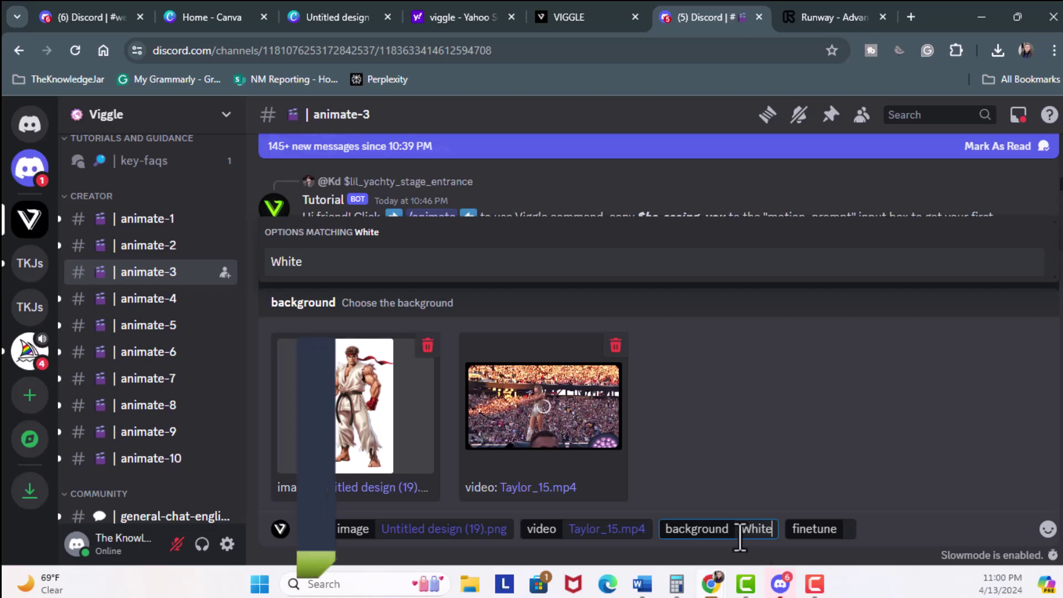
key("Tab")
type("On")
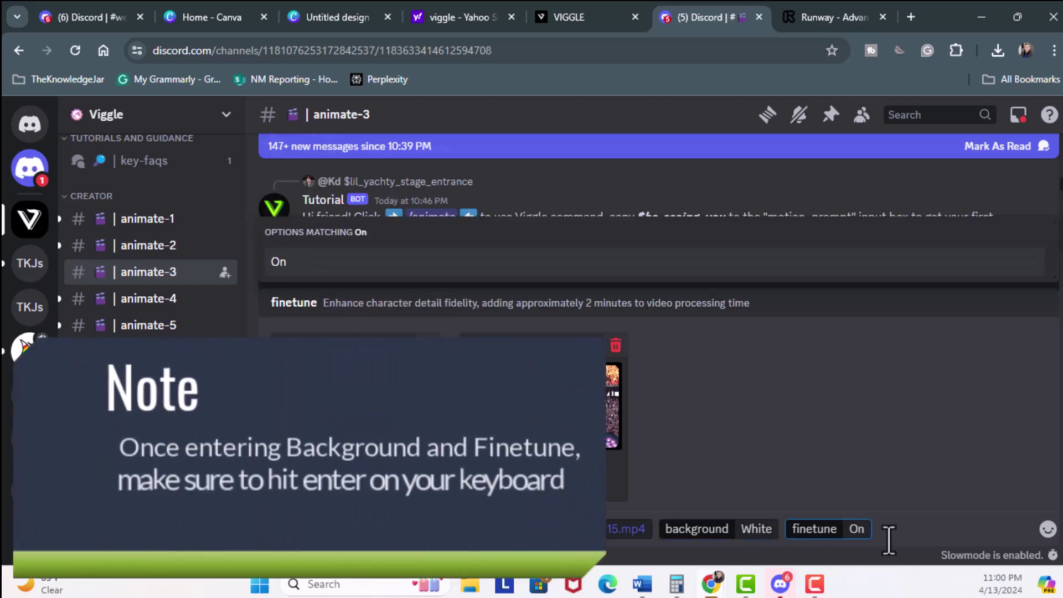
key("Return")
key("Return")
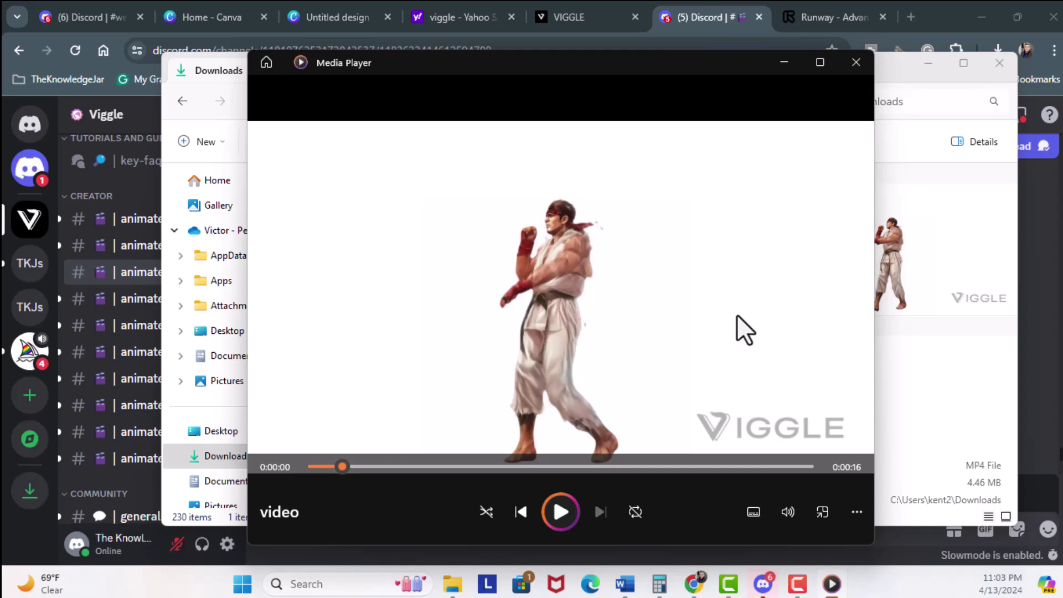
Step: Play and pause the Ryu video, then minimize Media Player and bring up the Runway tab in Chrome
left_click(563, 524)
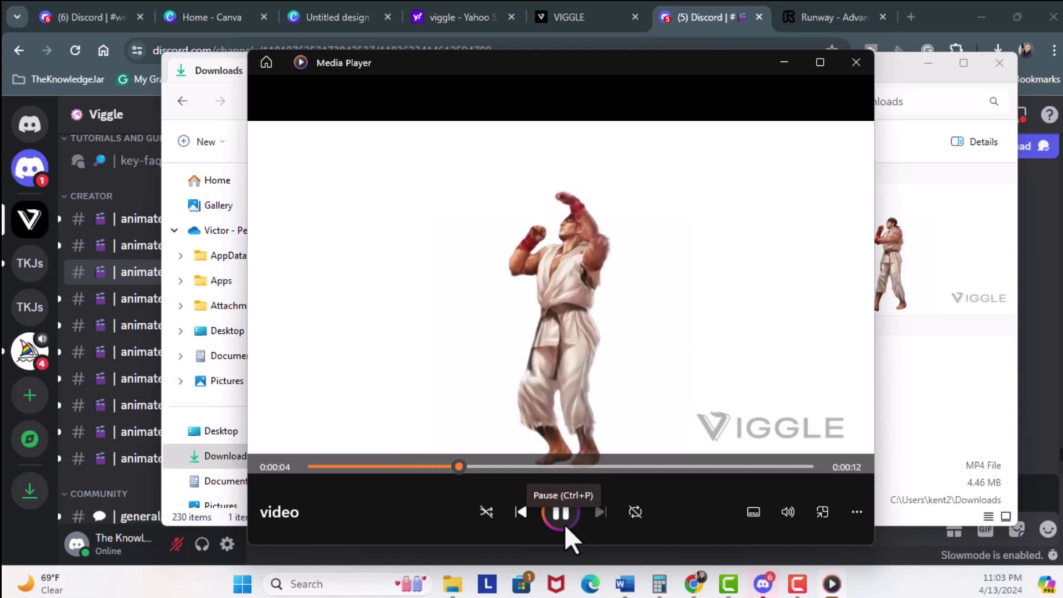
left_click(565, 522)
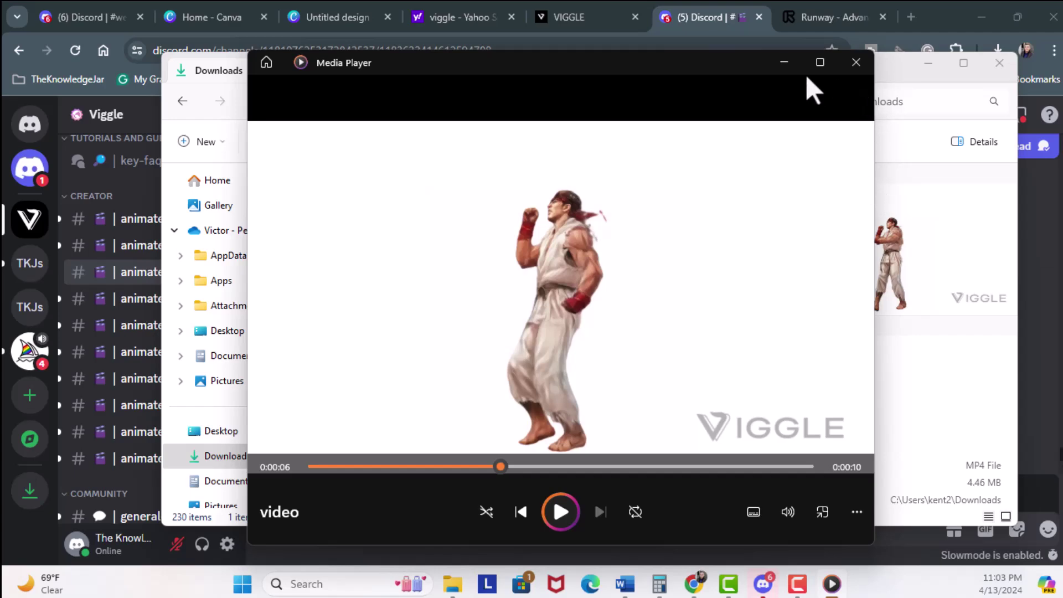
left_click(784, 62)
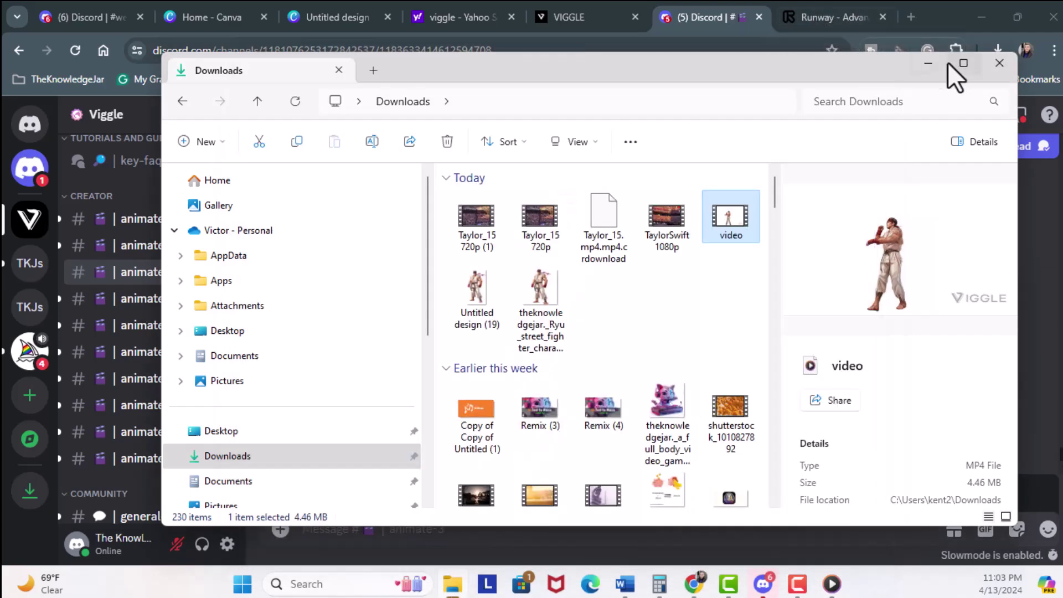
left_click(948, 62)
left_click(922, 62)
left_click(836, 18)
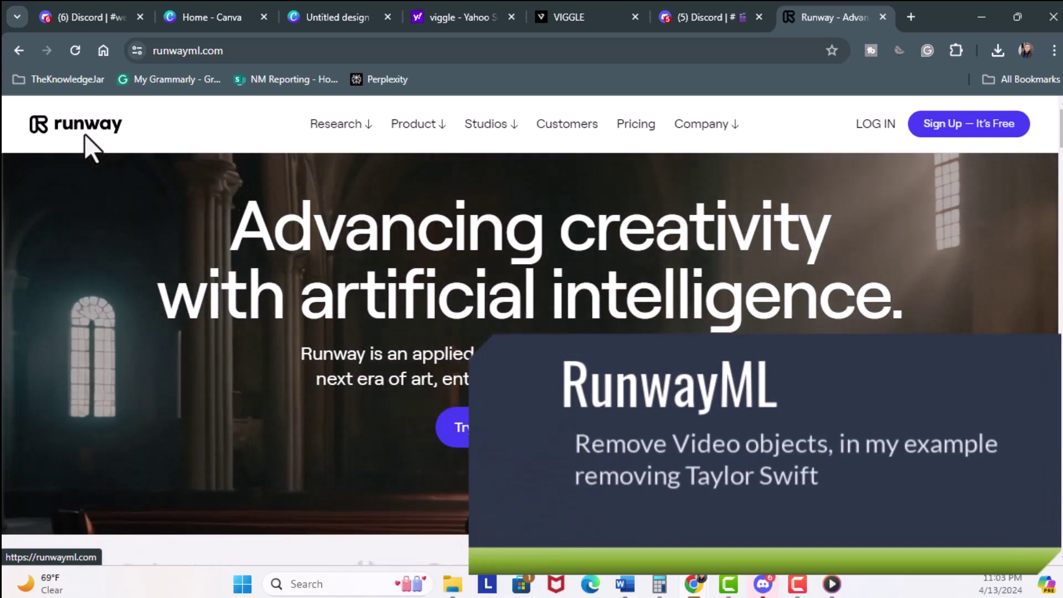
Step: Log in to Runway and show the Edit Videos tools
left_click(875, 123)
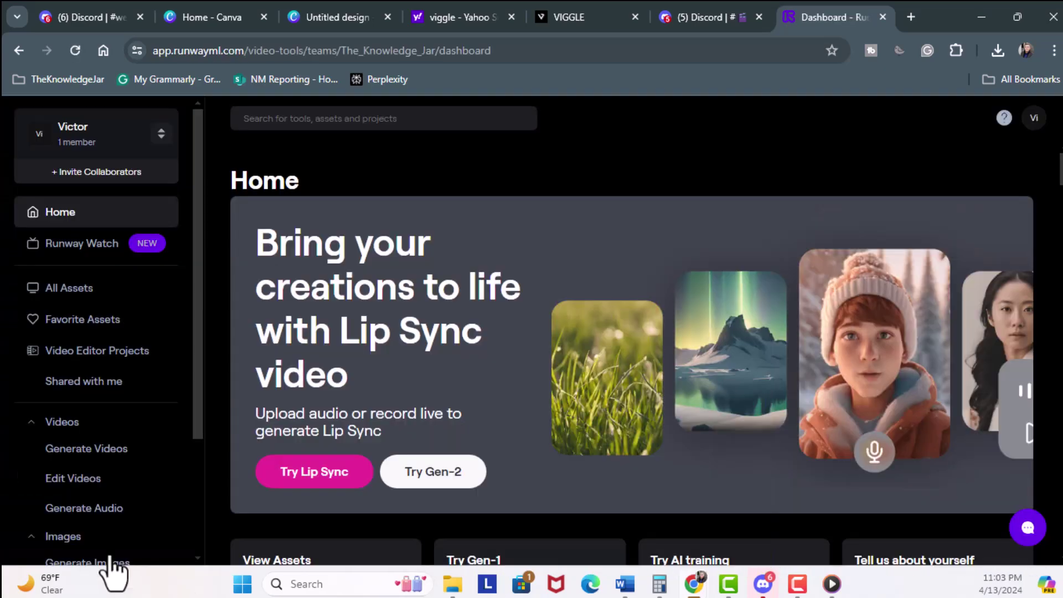
left_click(71, 487)
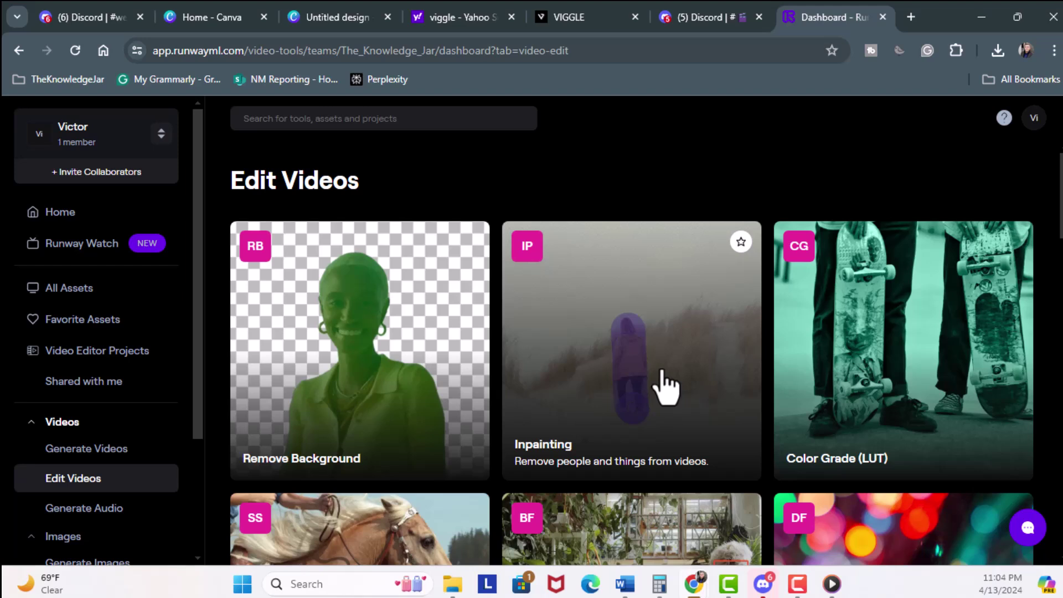
Step: Open Inpainting, drop the Taylor_15 clip onto the canvas and zoom to 52%
left_click(668, 386)
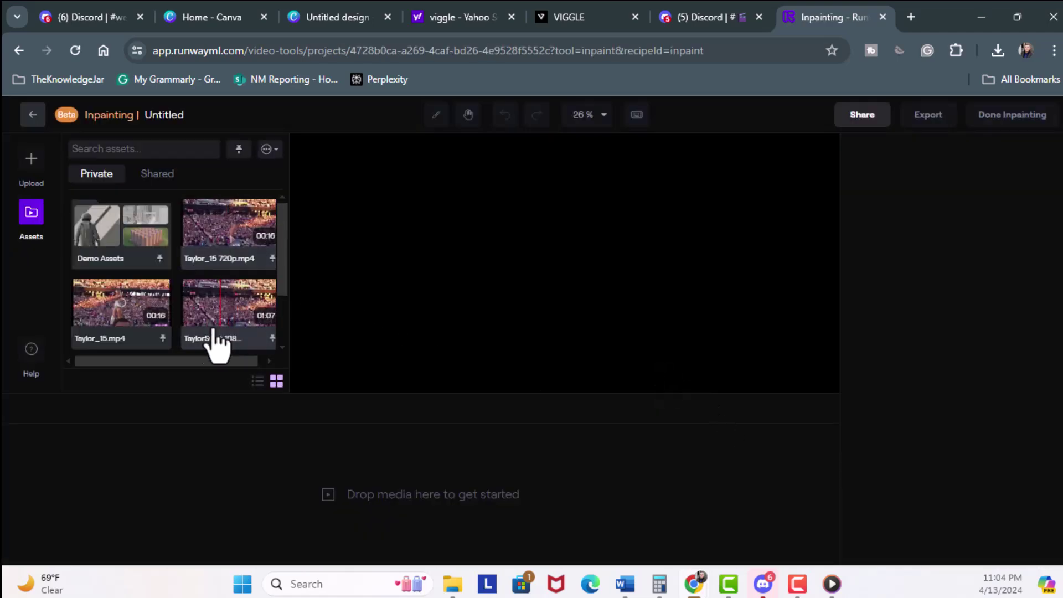
left_click_drag(147, 333, 543, 253)
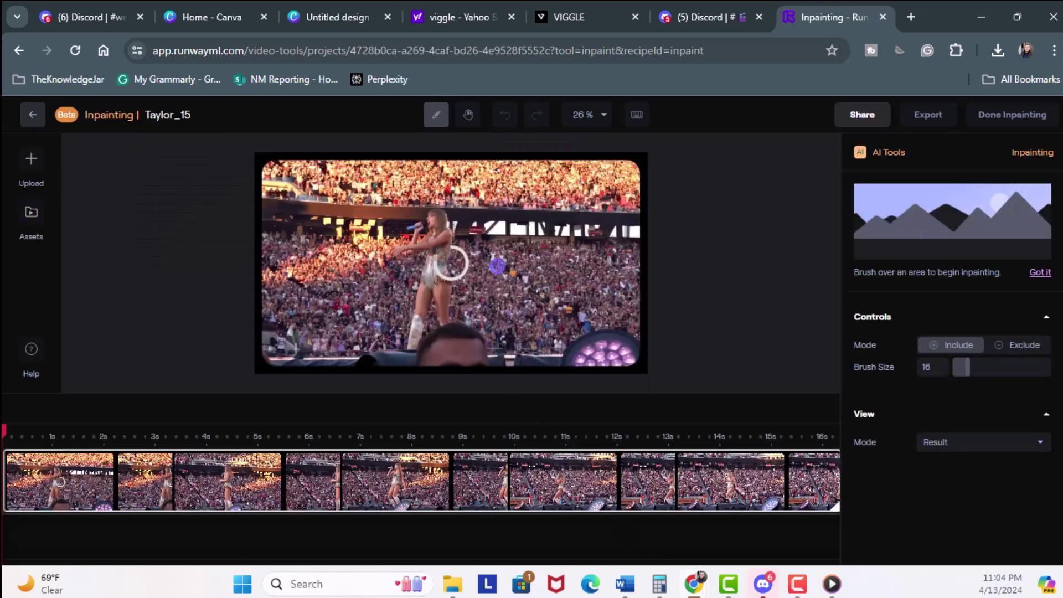
left_click(603, 114)
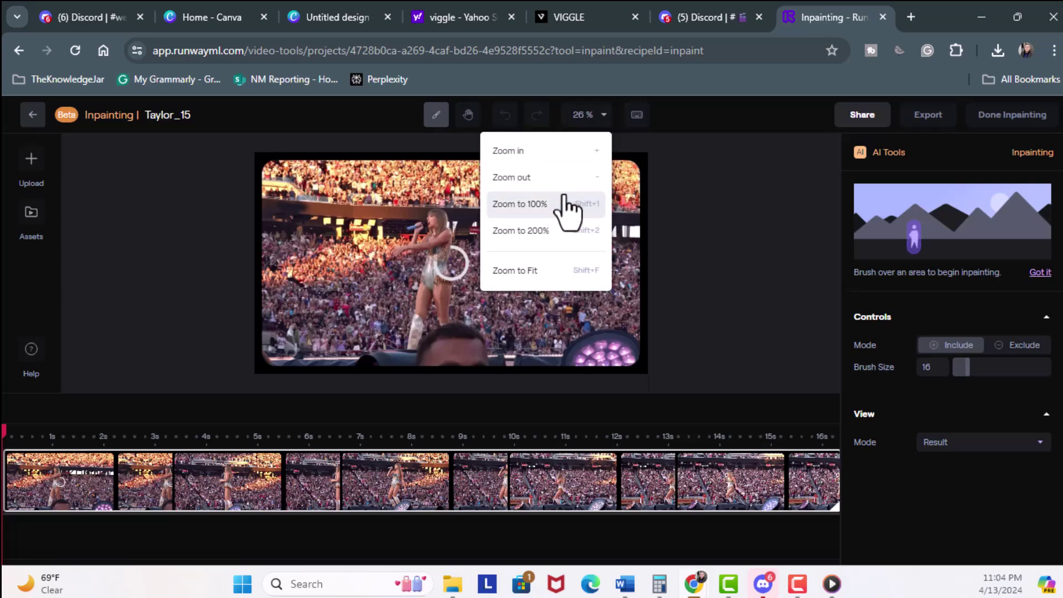
left_click(543, 153)
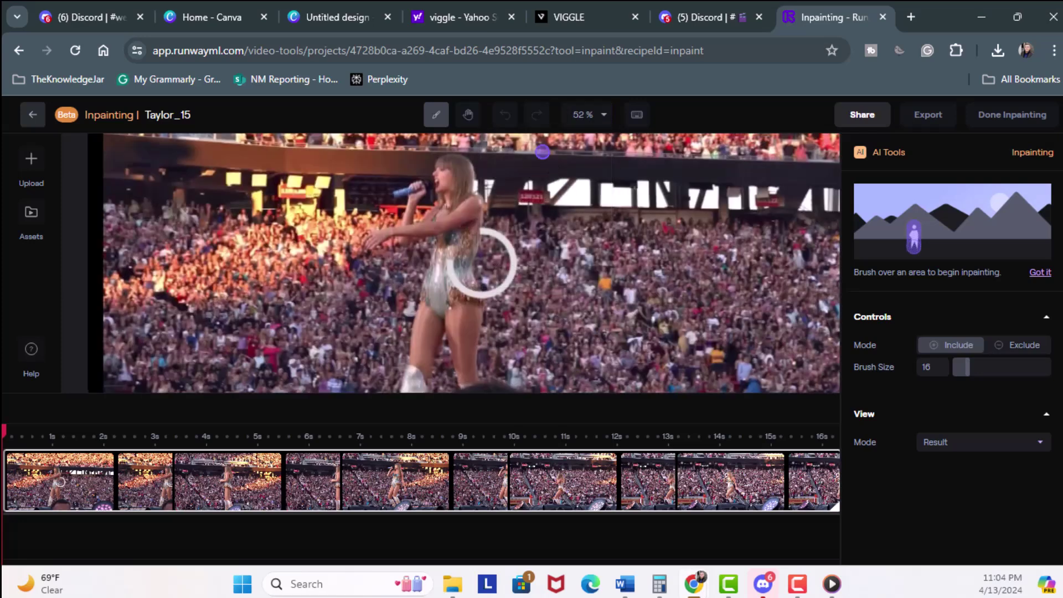
Step: Brush the inpainting mask over the performer, then bring up Camtasia maximized
left_click(492, 206)
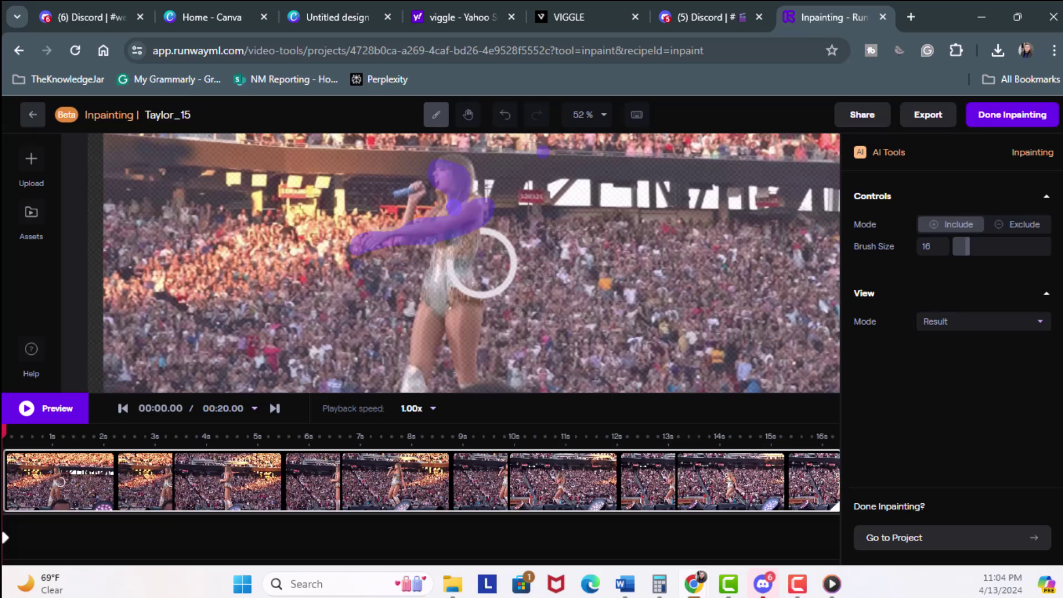
left_click(543, 151)
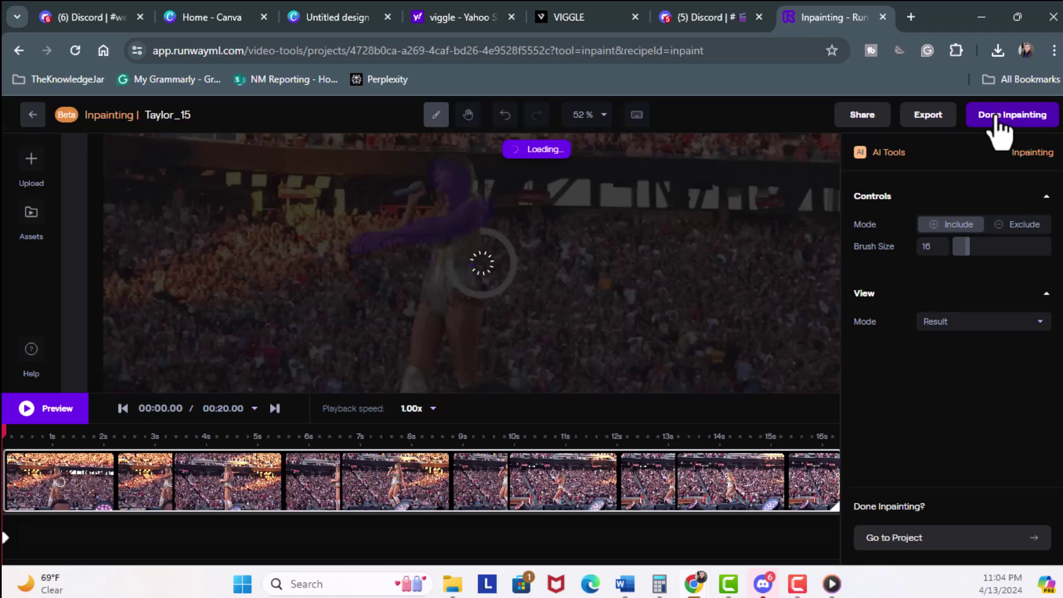
key("alt+Tab")
left_click(875, 68)
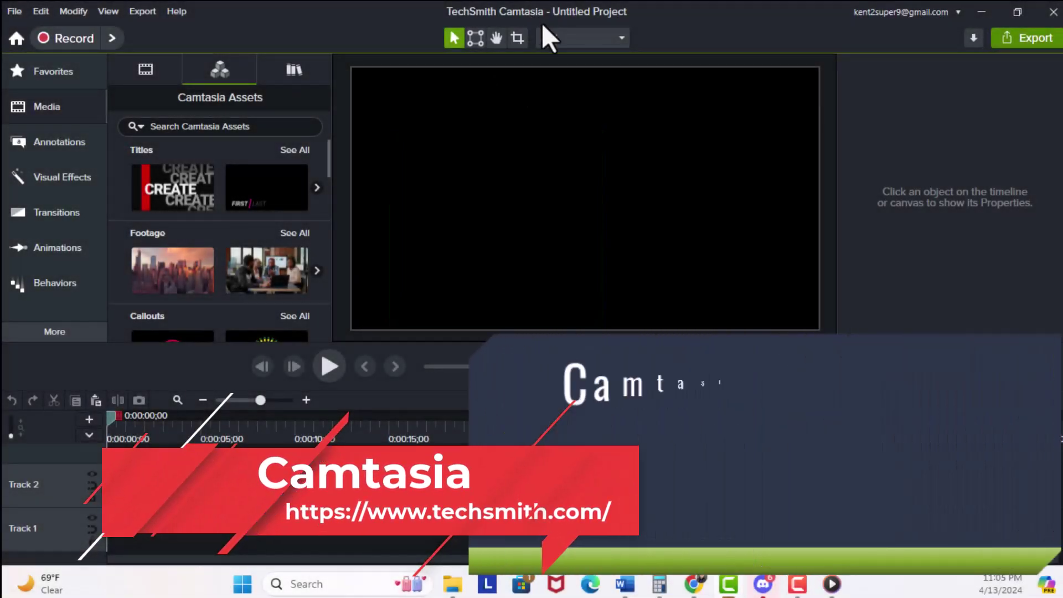
Step: Import the Ryu video into Camtasia's media bin and dismiss the proxy notice
left_click(15, 11)
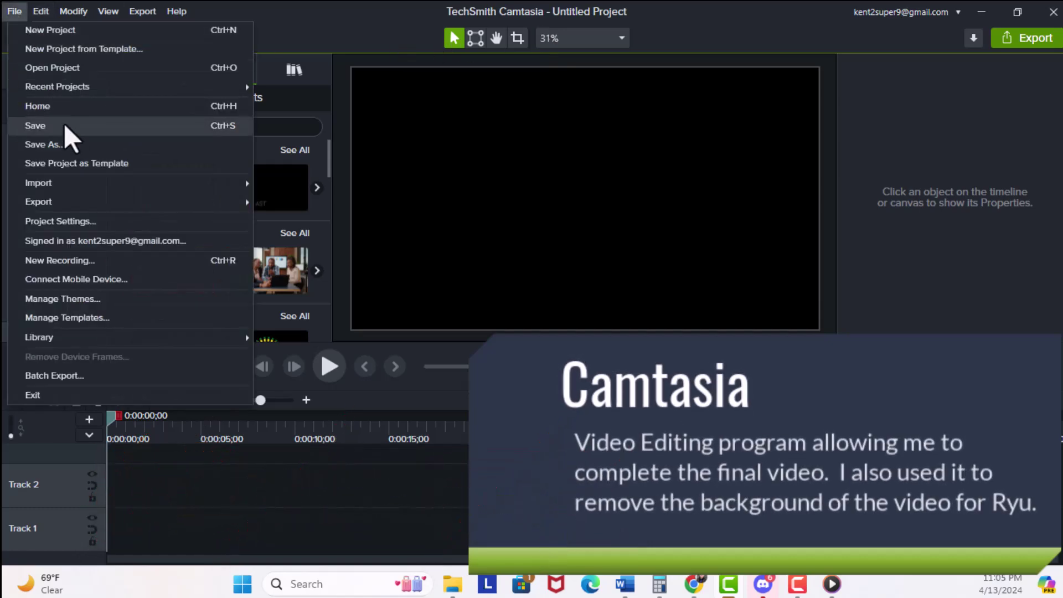
mouse_move(74, 184)
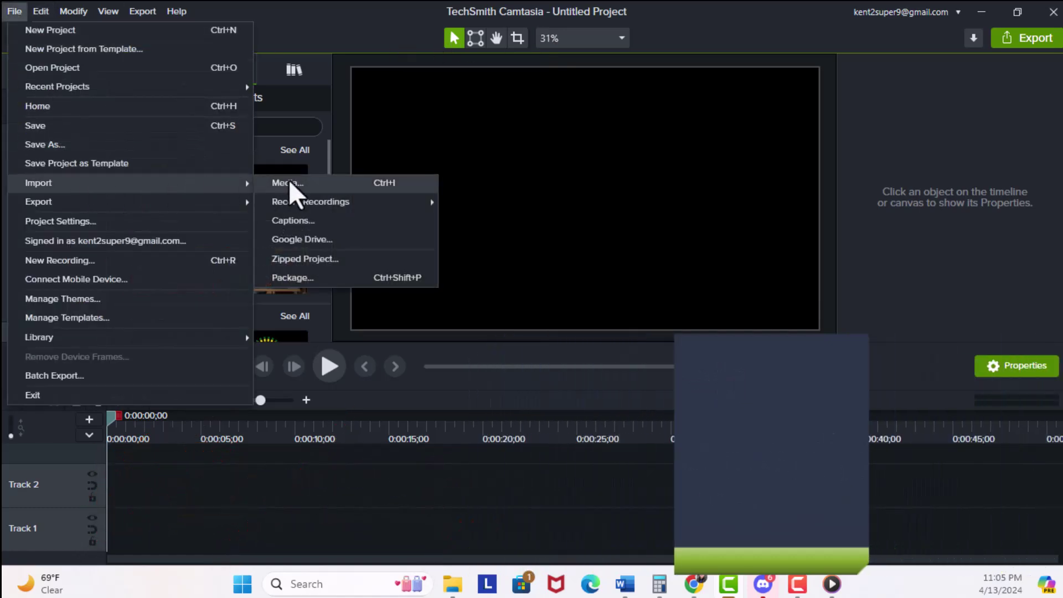
left_click(288, 181)
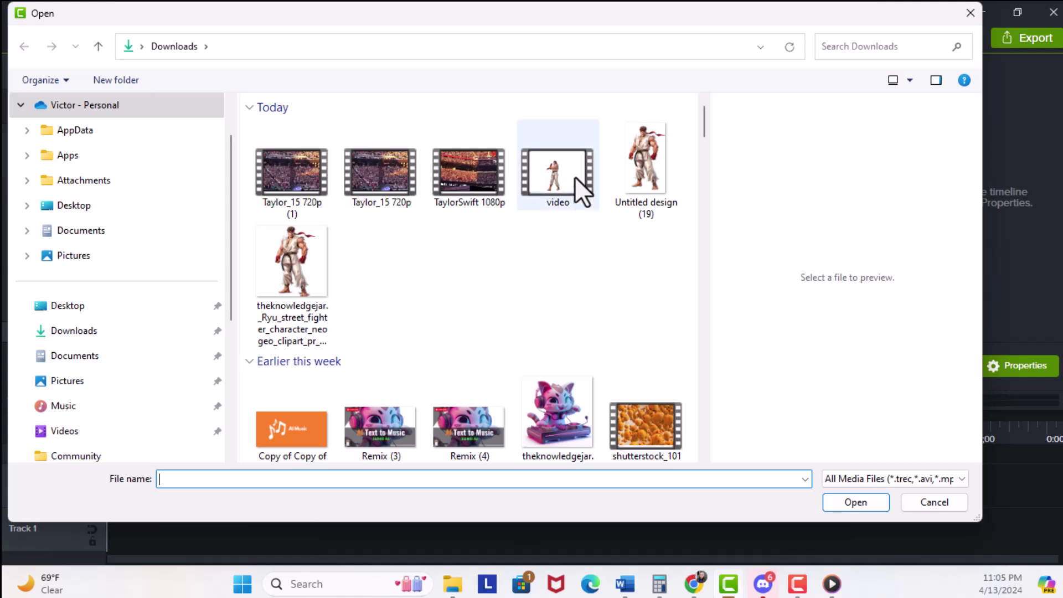
double_click(566, 173)
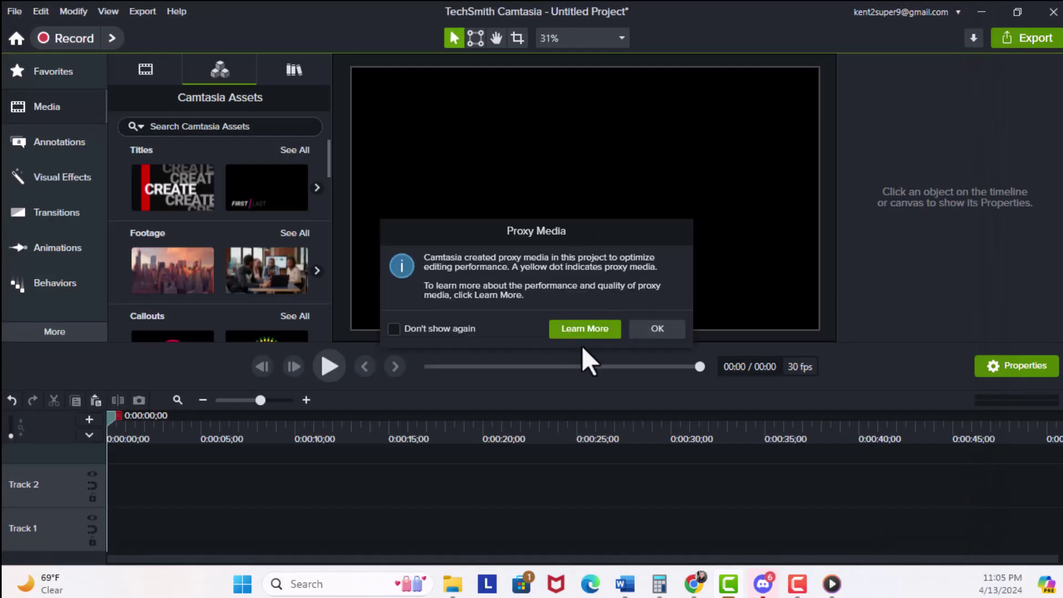
left_click(658, 329)
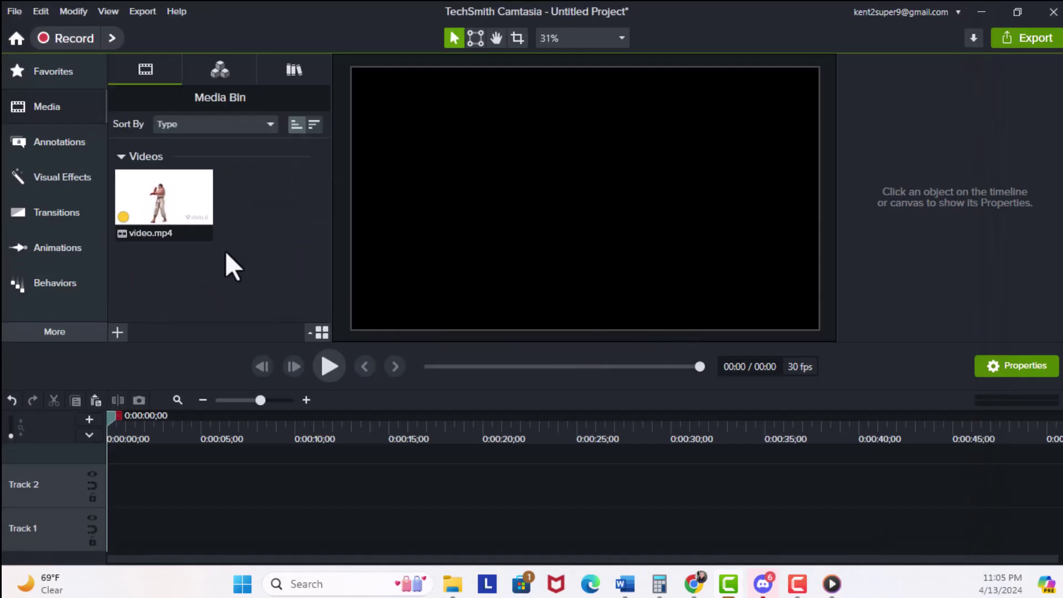
Step: Delete the video's proxy copy and place the Ryu clip on Track 2
right_click(178, 212)
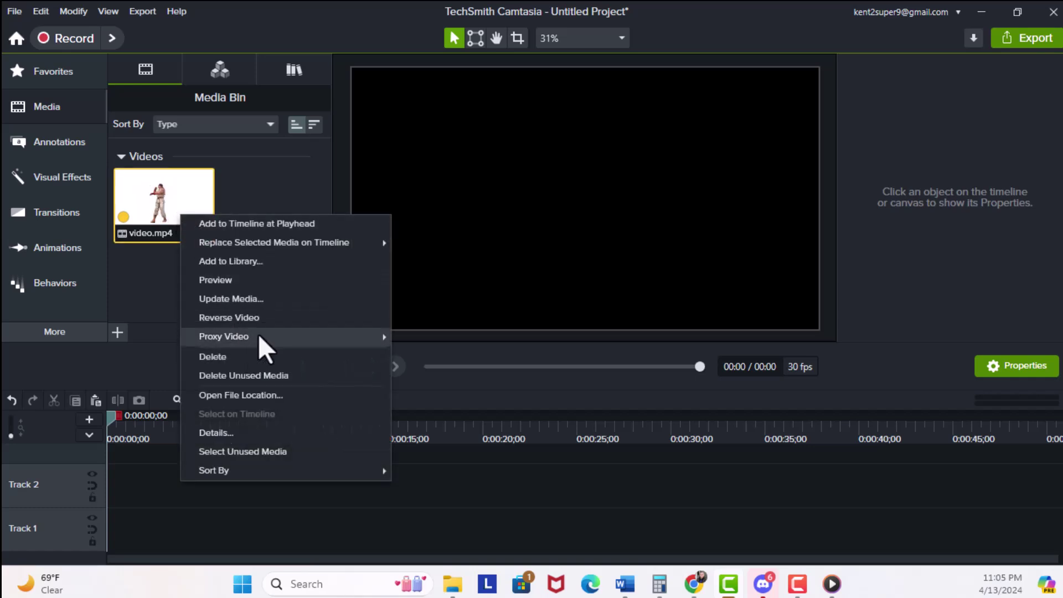
mouse_move(261, 338)
left_click(444, 360)
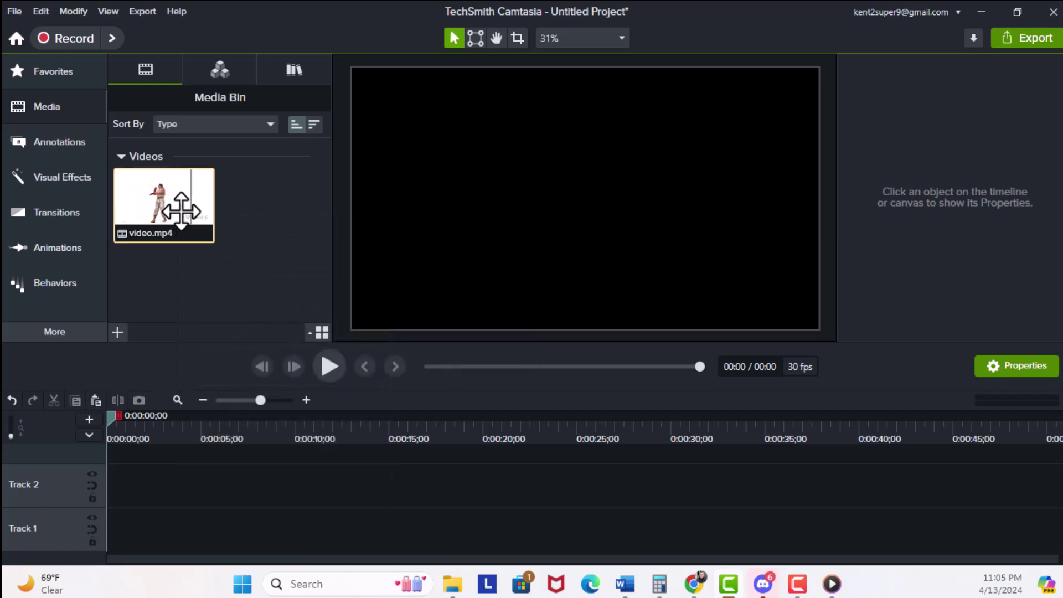
left_click_drag(181, 210, 99, 518)
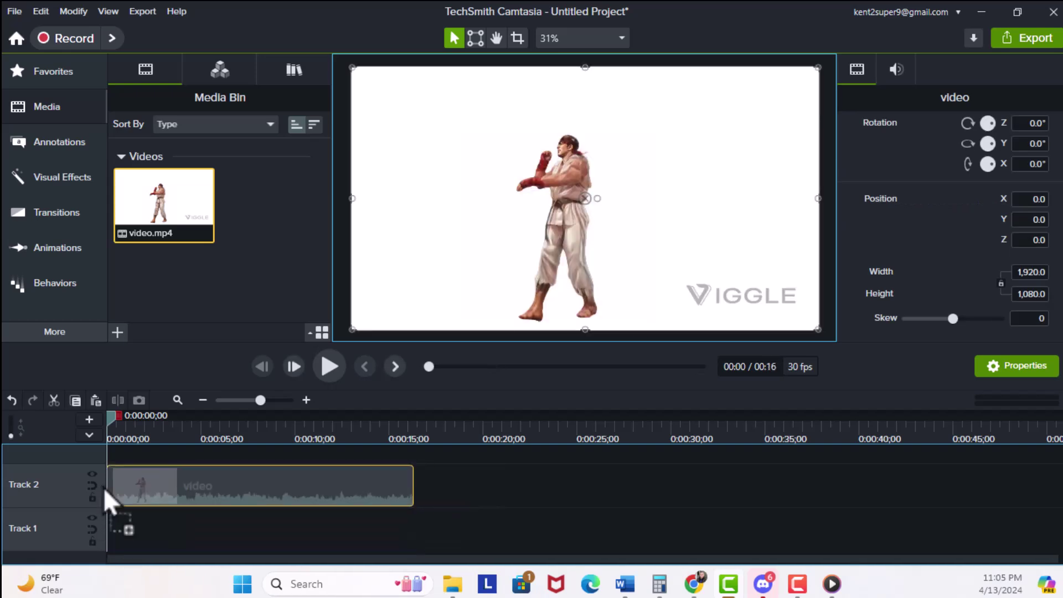
Step: Import the Taylor_15 720p (1) crowd clip into Camtasia
left_click(13, 11)
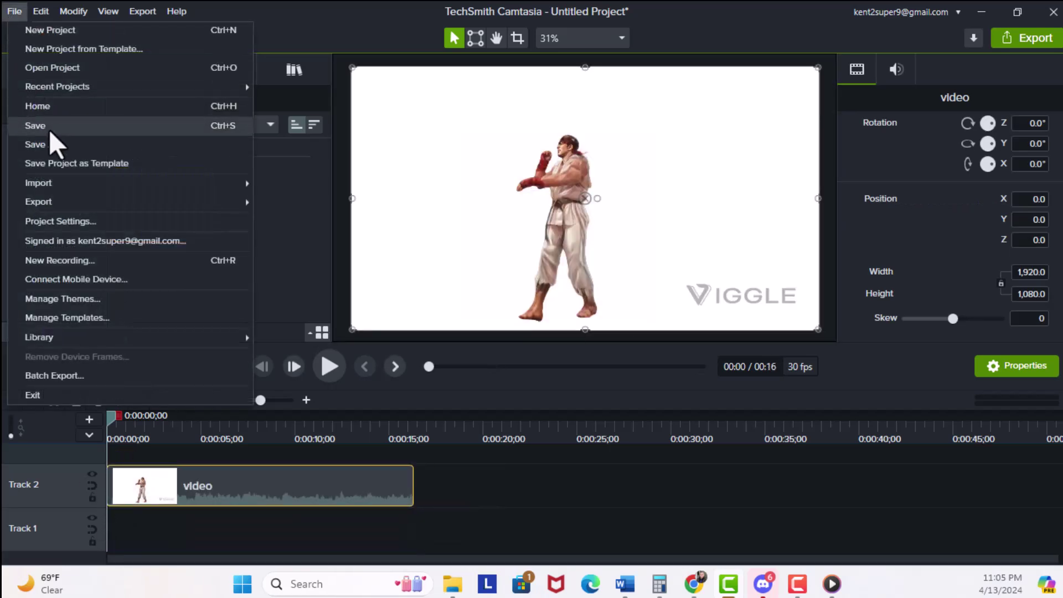
mouse_move(232, 183)
left_click(279, 184)
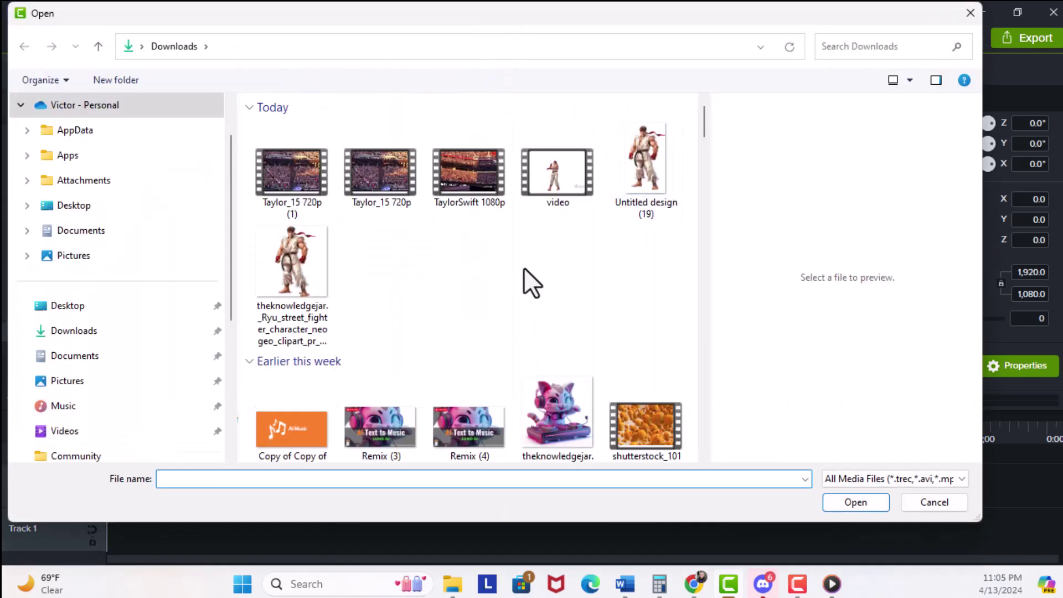
left_click(299, 182)
double_click(298, 181)
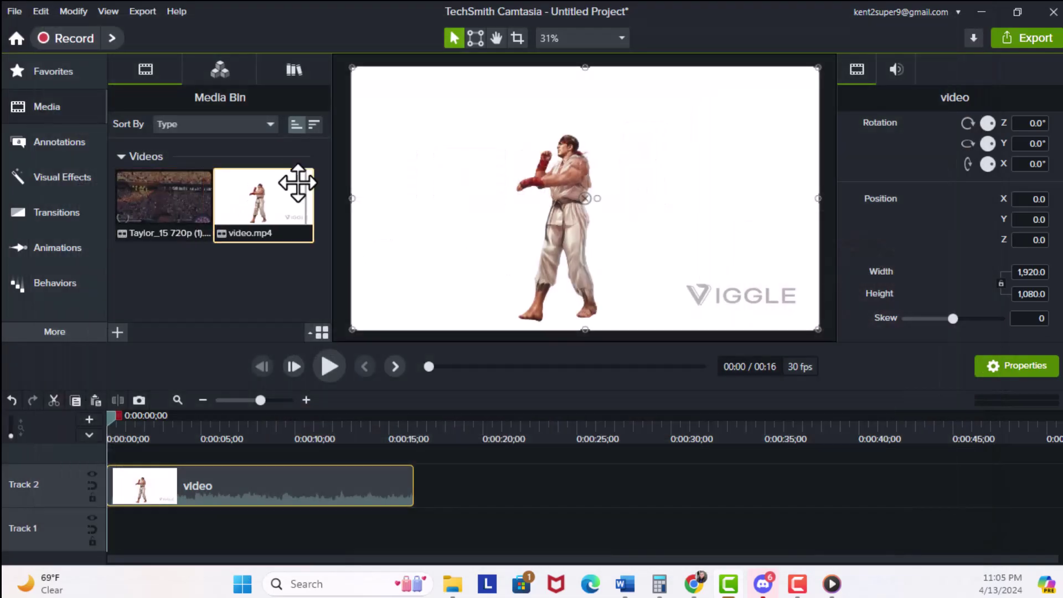
Step: Lay the crowd clip on Track 1, keeping the project at 30 FPS
left_click_drag(202, 206, 63, 527)
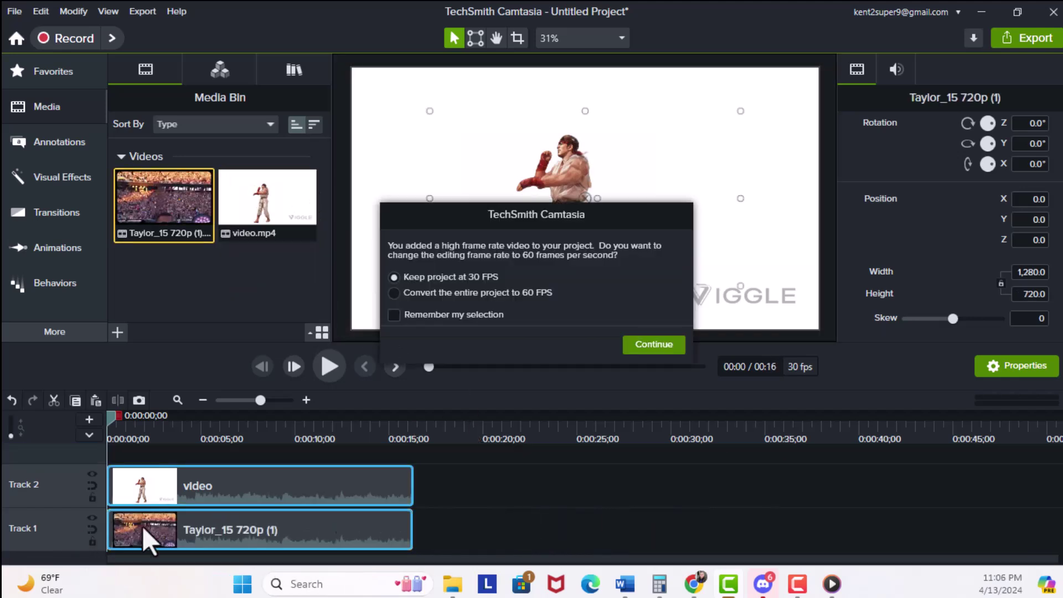
left_click(663, 344)
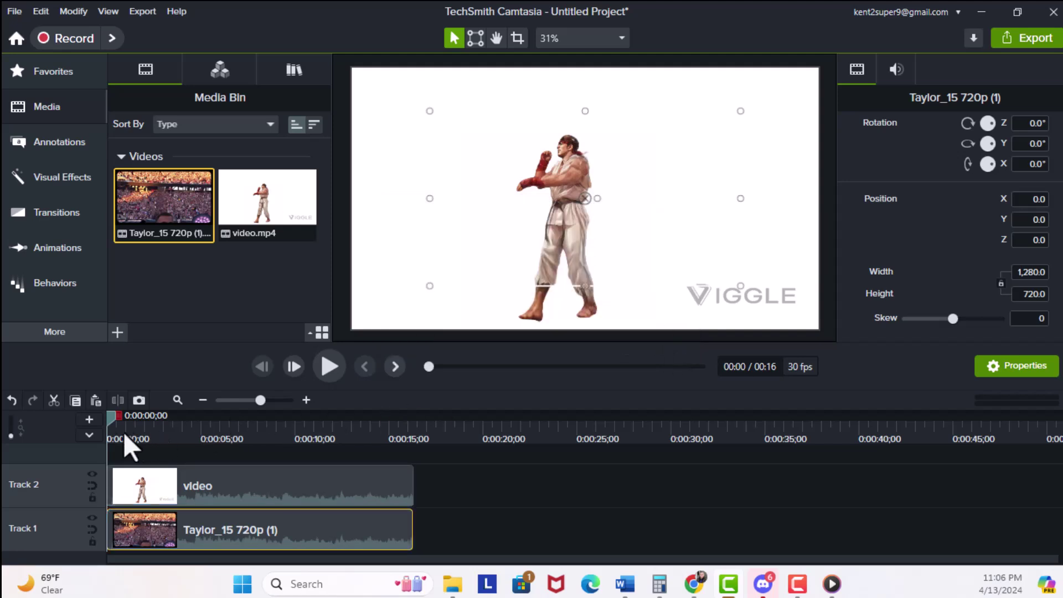
left_click_drag(108, 420, 151, 421)
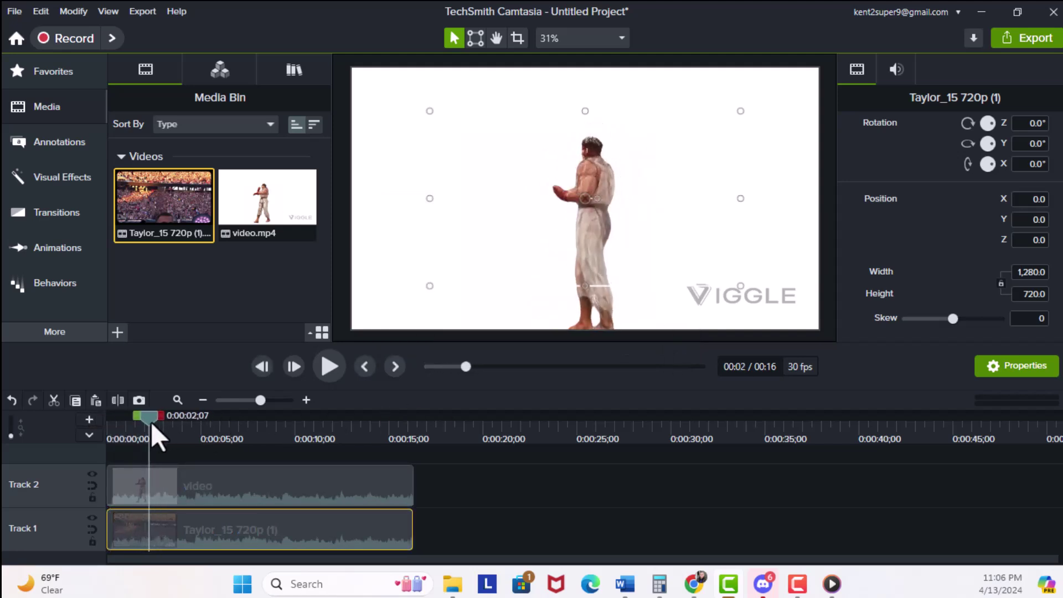
Step: Apply Remove a Color to the Ryu clip and key out its white background
left_click(224, 483)
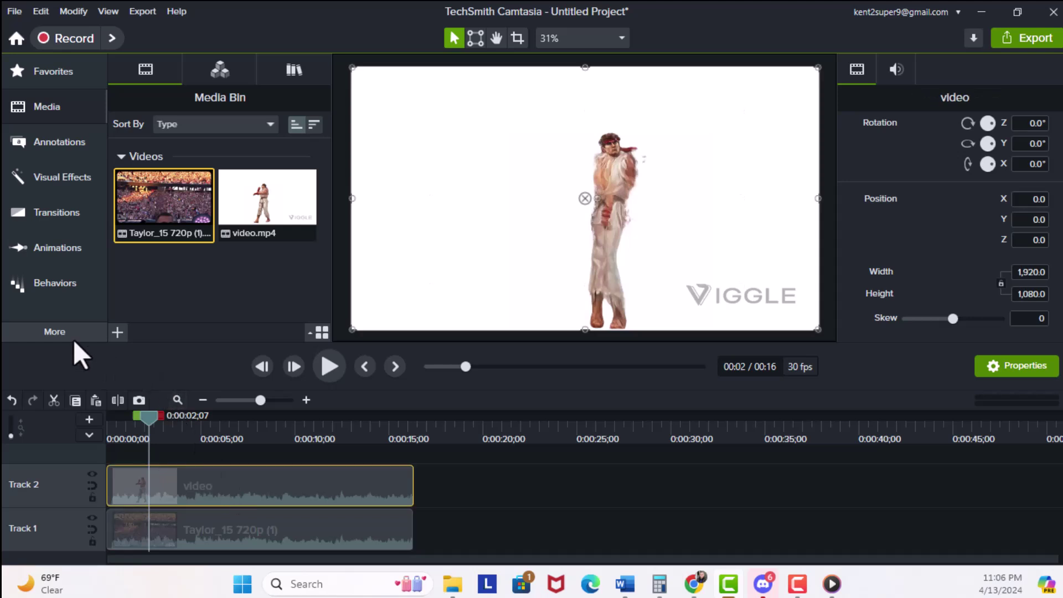
left_click(61, 180)
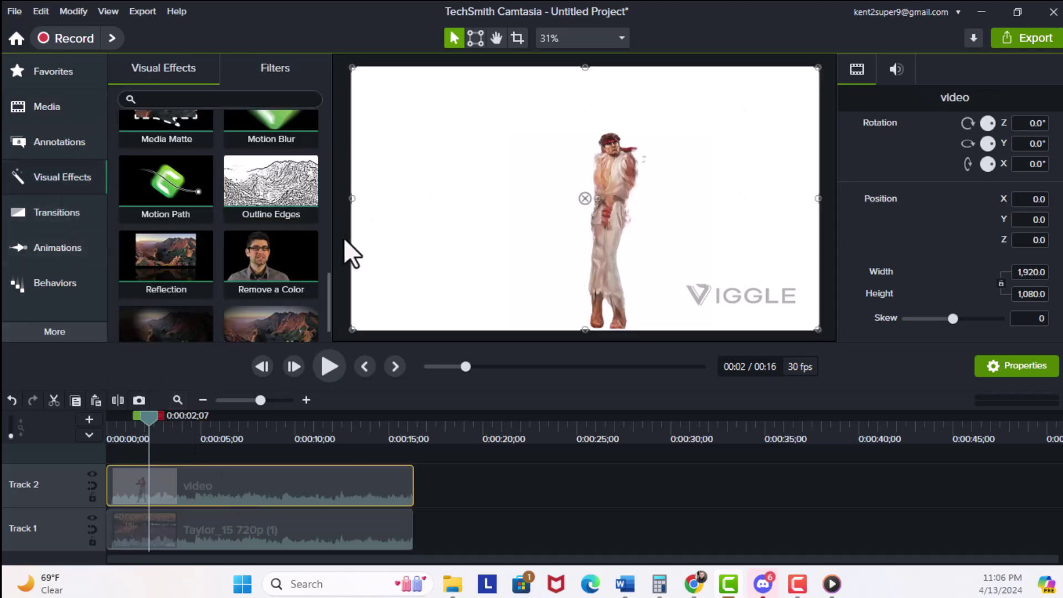
scroll(278, 271, "down", 1)
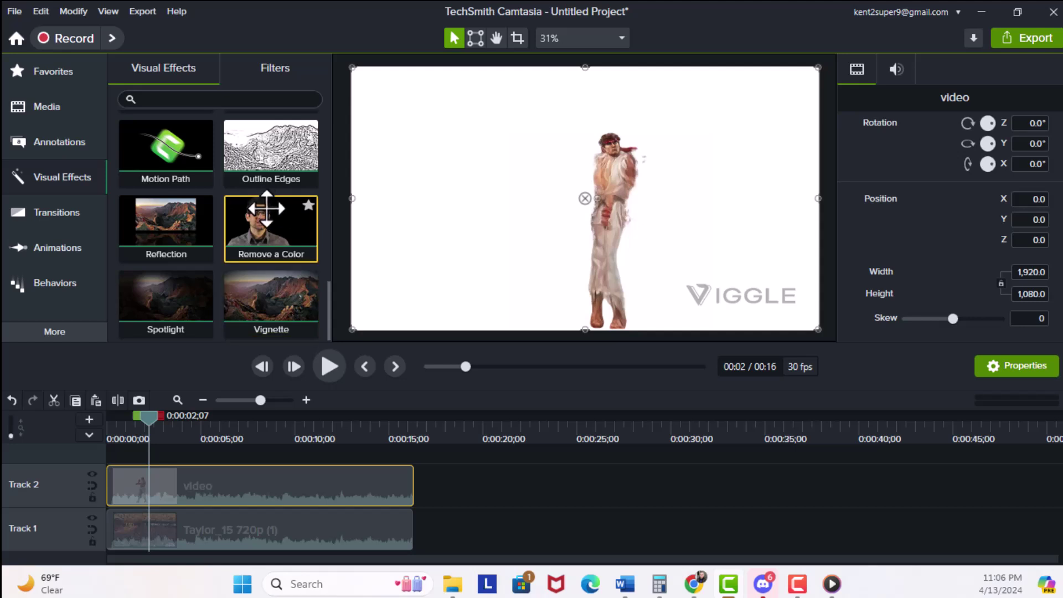
left_click_drag(266, 208, 300, 475)
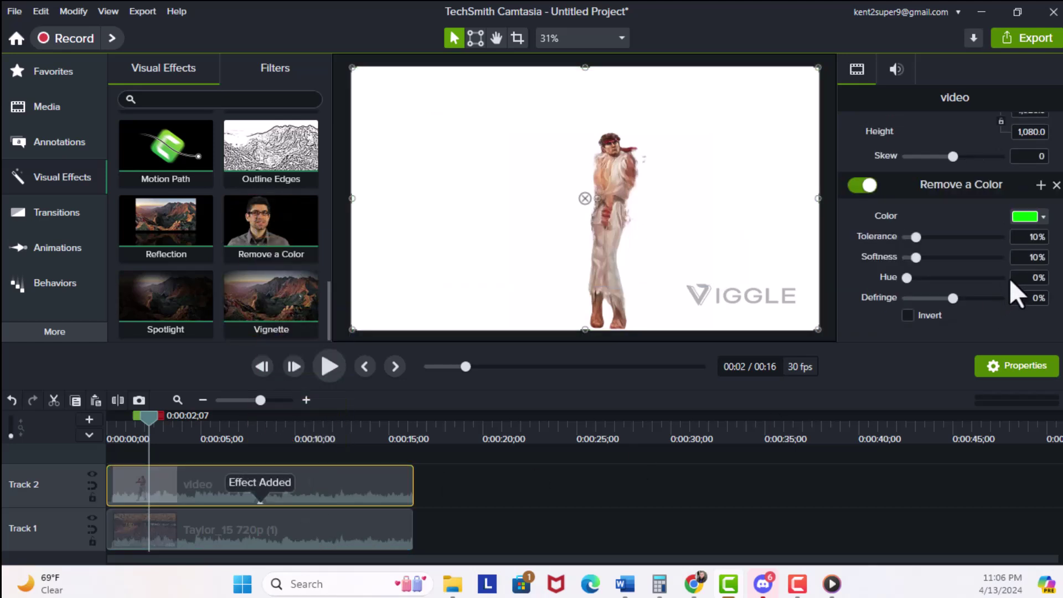
left_click(1044, 217)
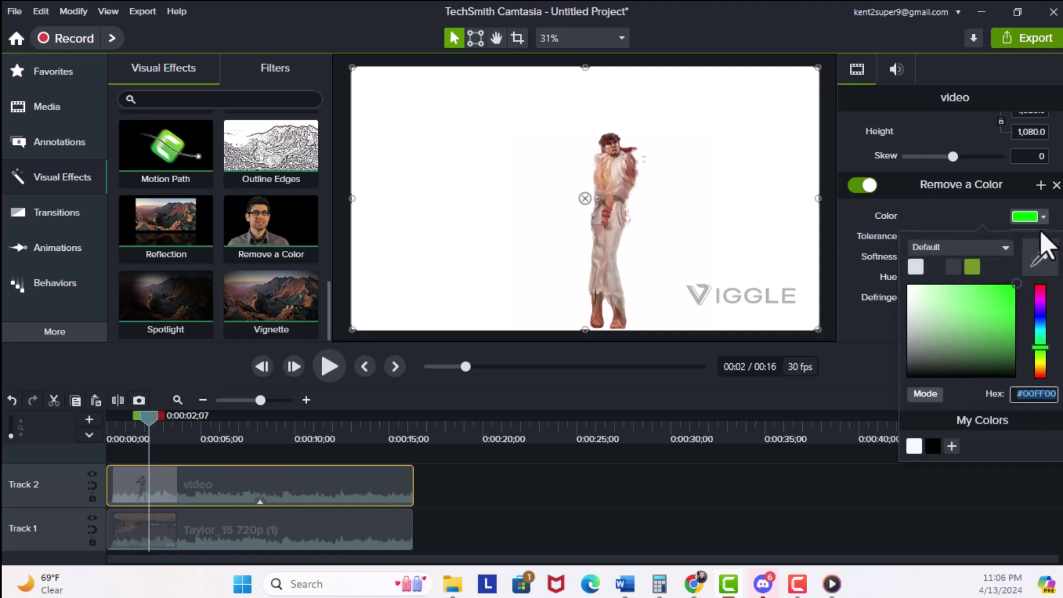
left_click(1039, 265)
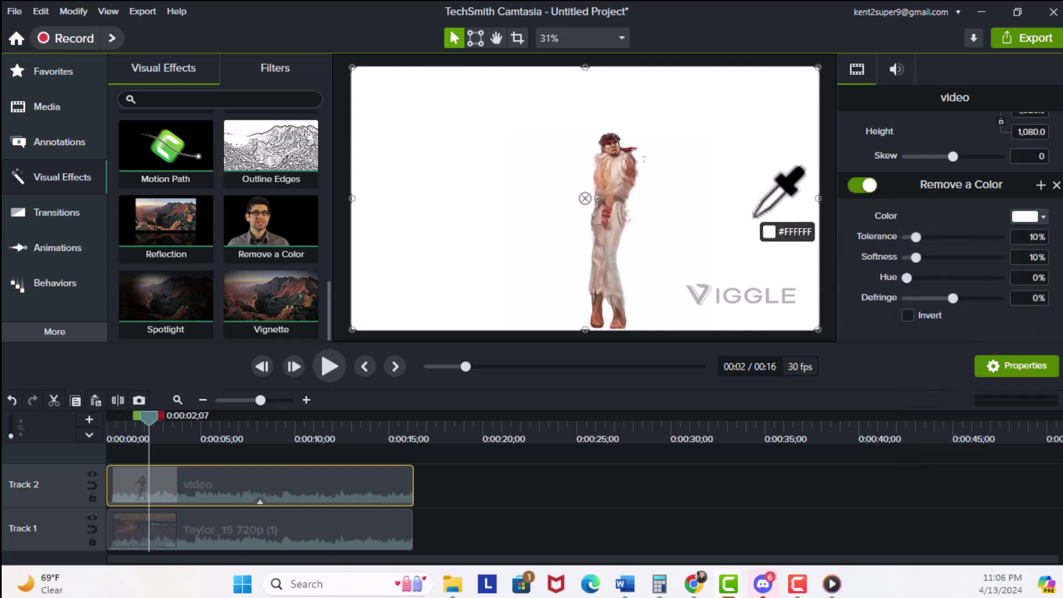
left_click(754, 216)
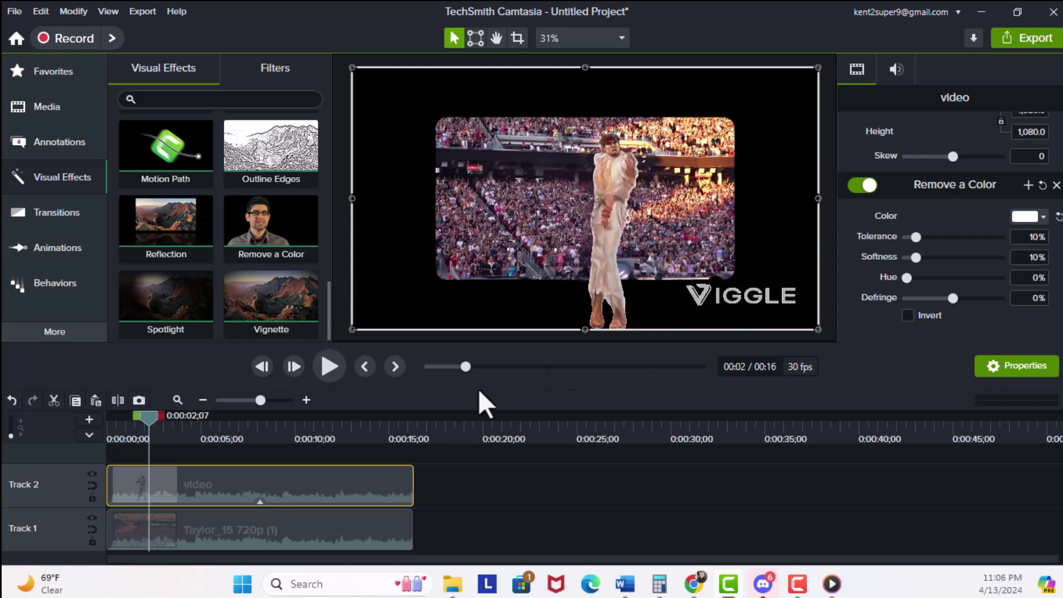
Step: Stretch the stadium crowd clip to about 2,021.9 × 1,137.3 so it fills the canvas
left_click(277, 535)
left_click_drag(732, 278, 829, 335)
left_click_drag(430, 111, 337, 59)
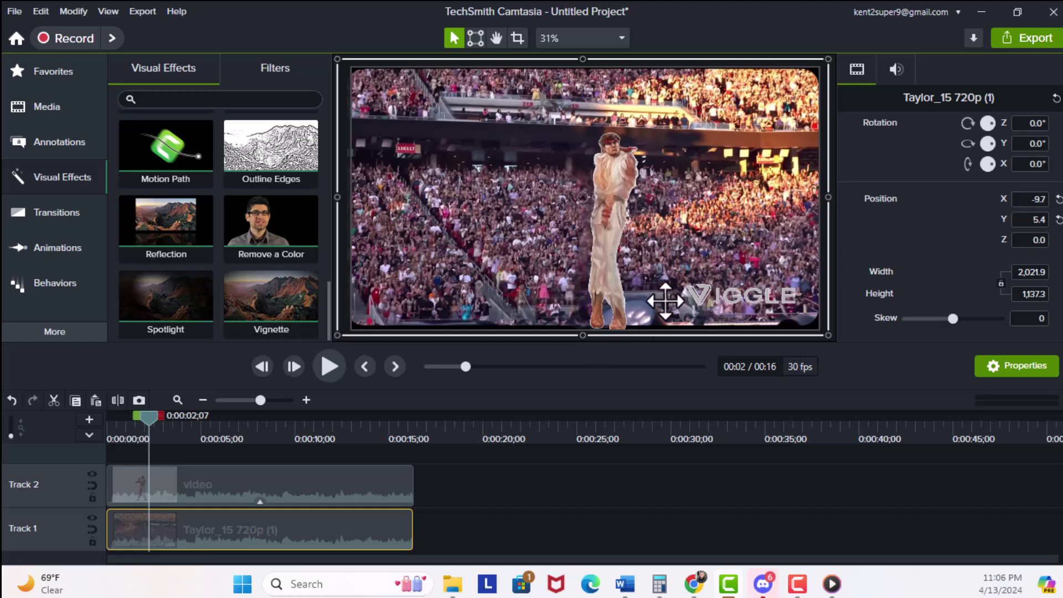
Step: Play the 15-second ryu composite from Downloads in Media Player to its end
left_click(454, 584)
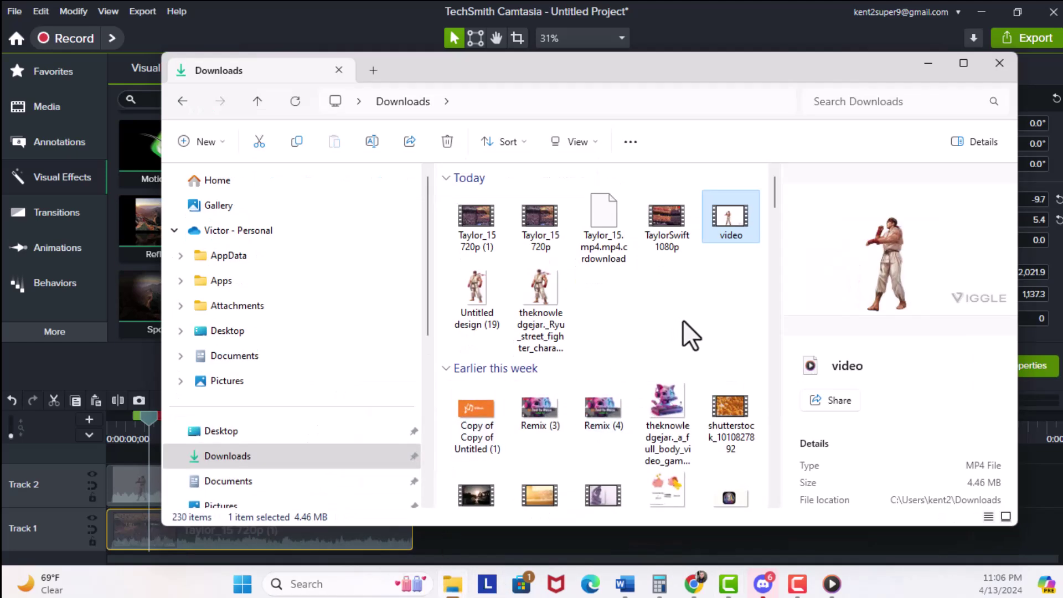
left_click(686, 320)
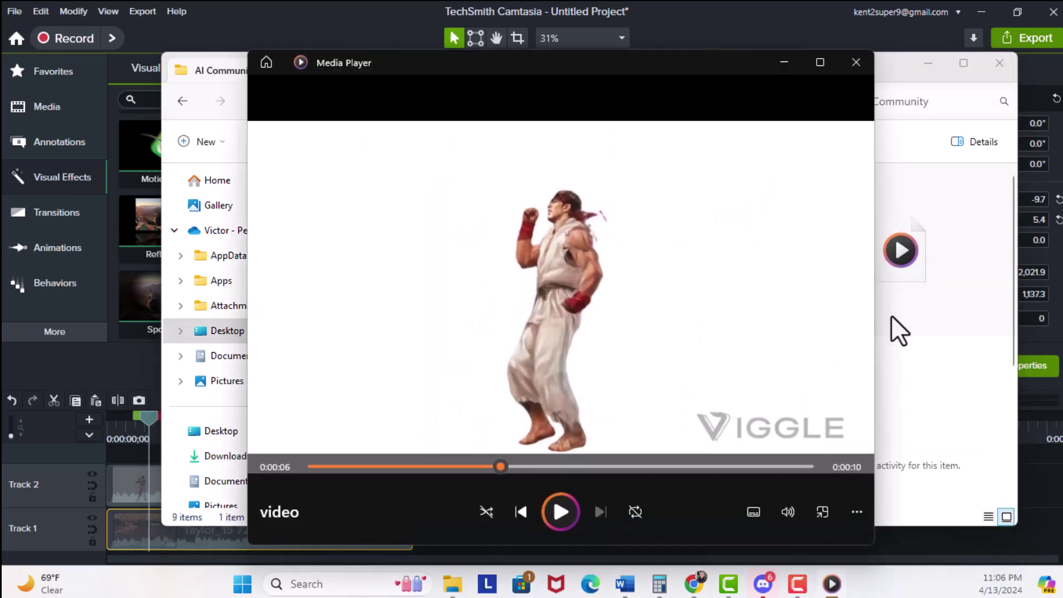
double_click(893, 319)
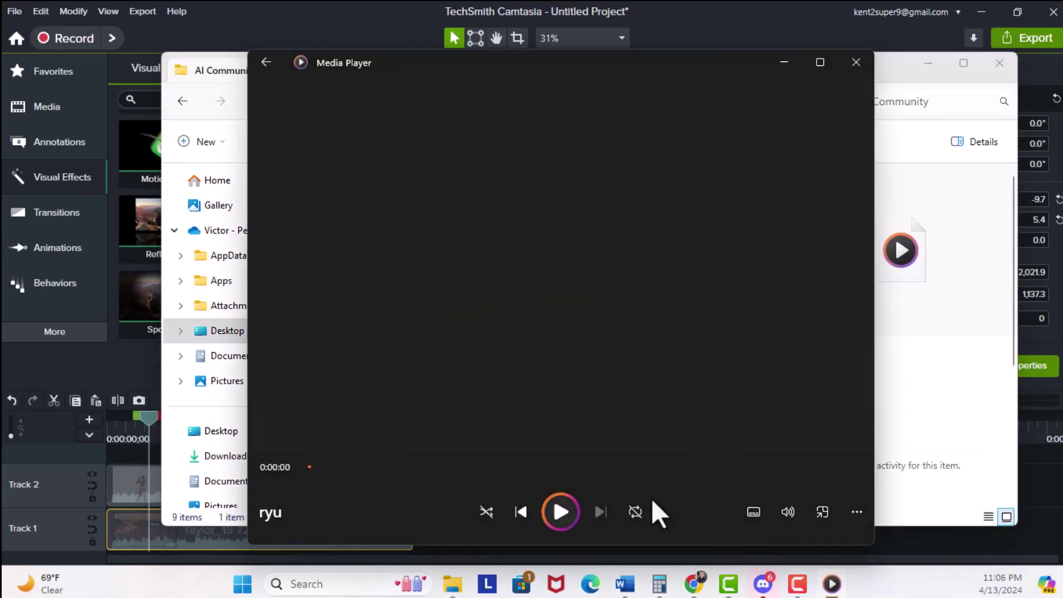
left_click(560, 513)
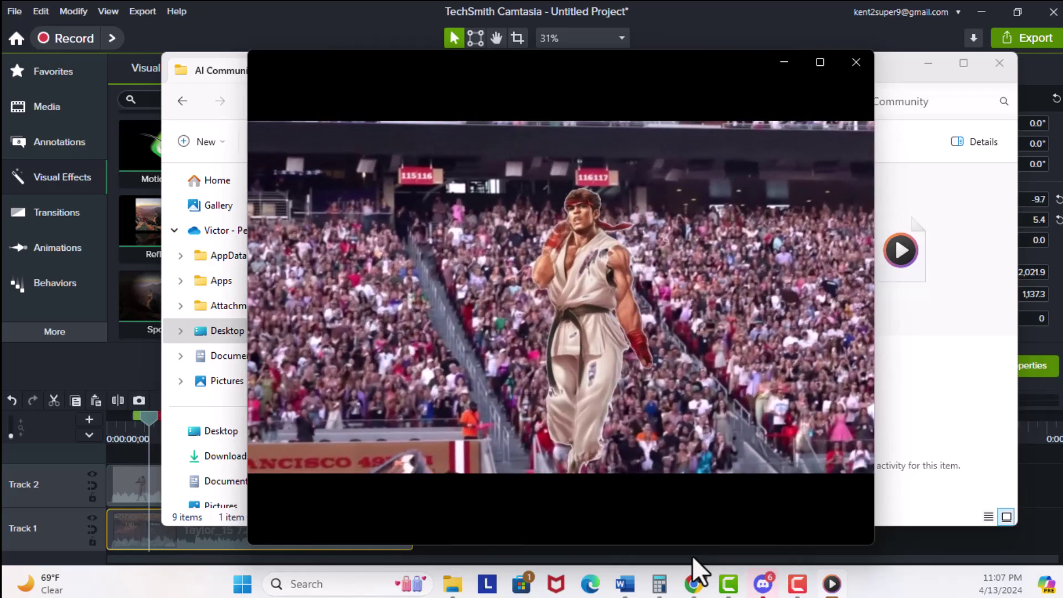
mouse_move(697, 322)
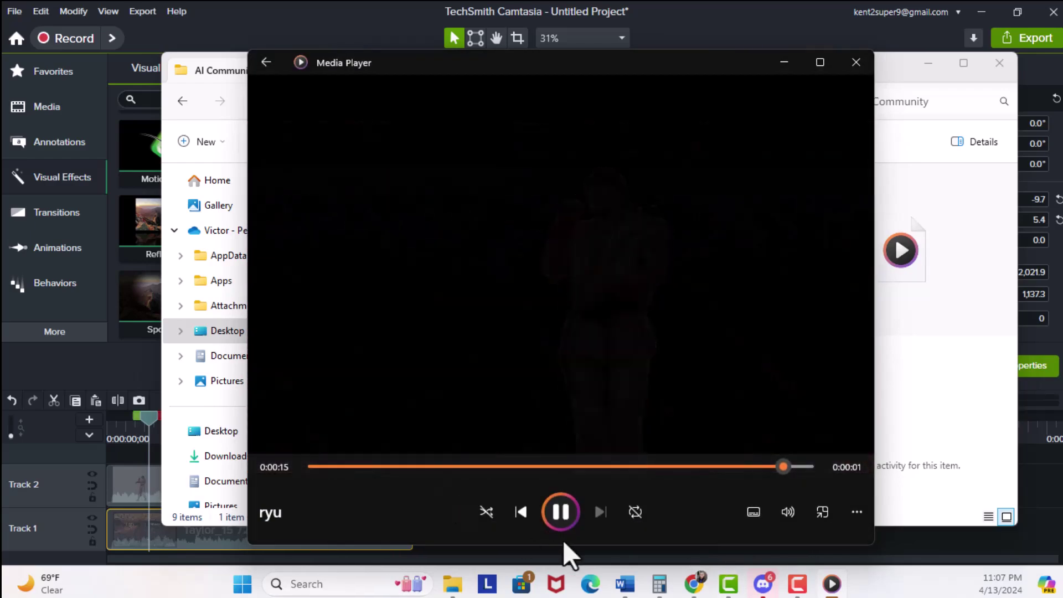